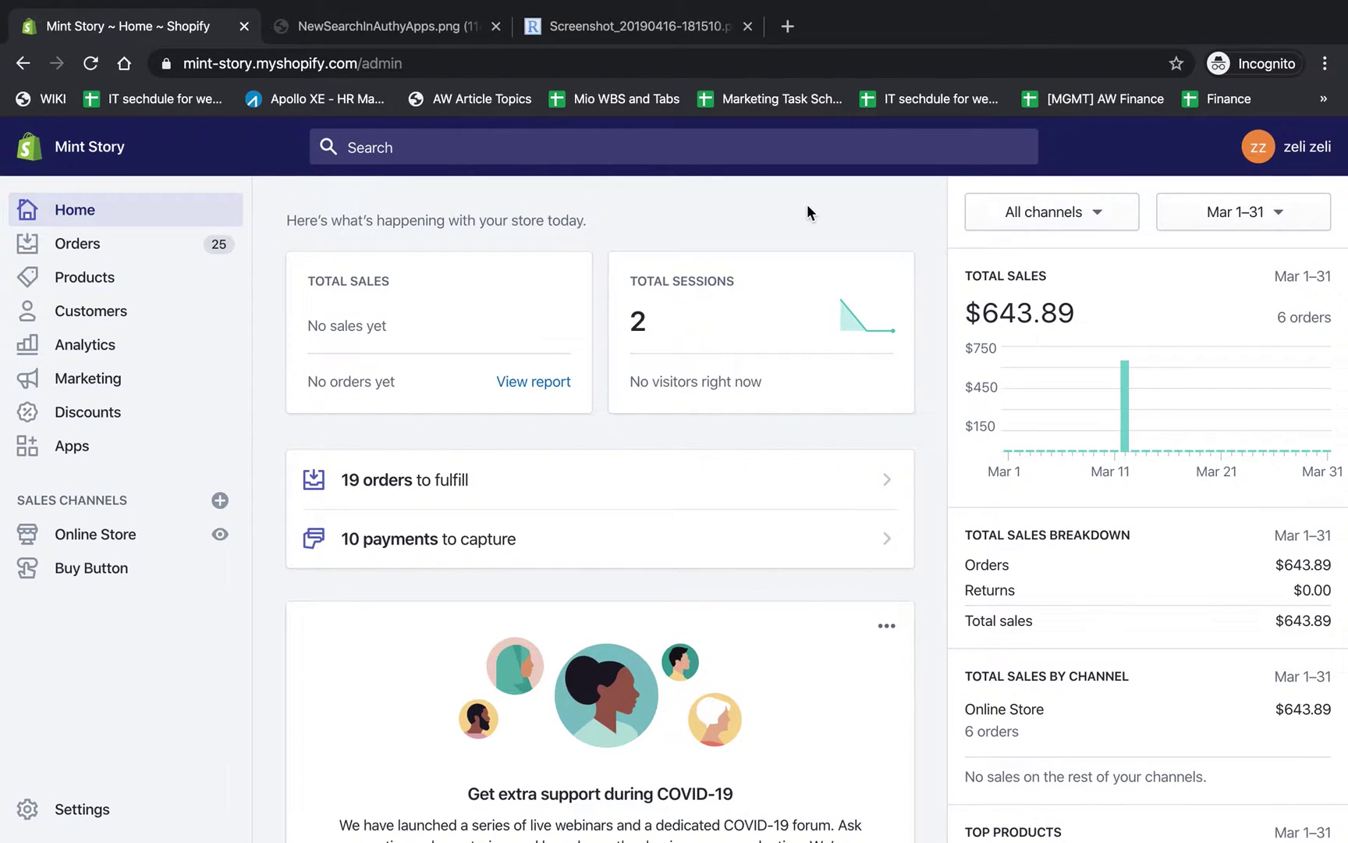
Go to the account's Security settings from the account menu
{"action": "left_click", "coordinate": [1295, 146]}
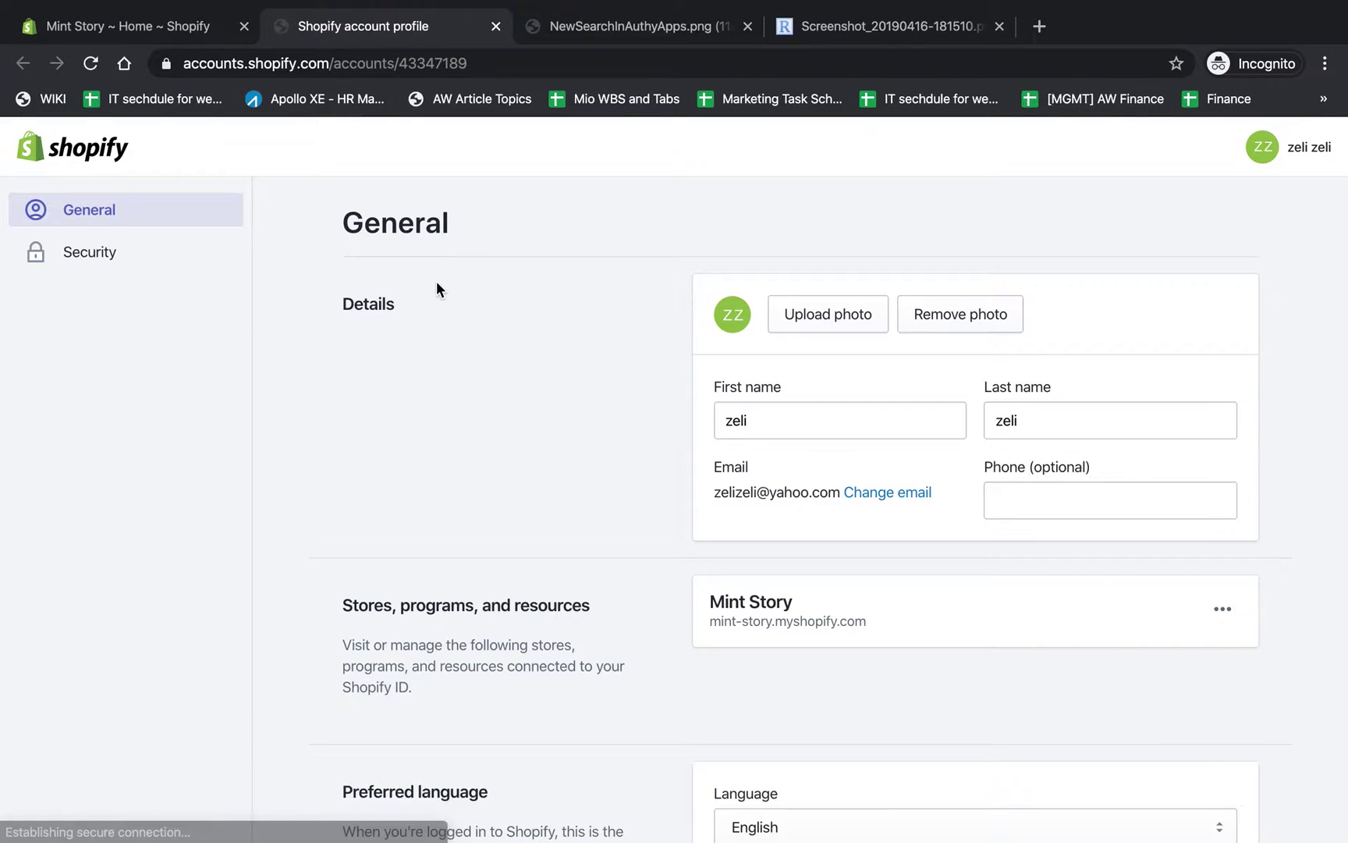
{"action": "left_click", "coordinate": [132, 257]}
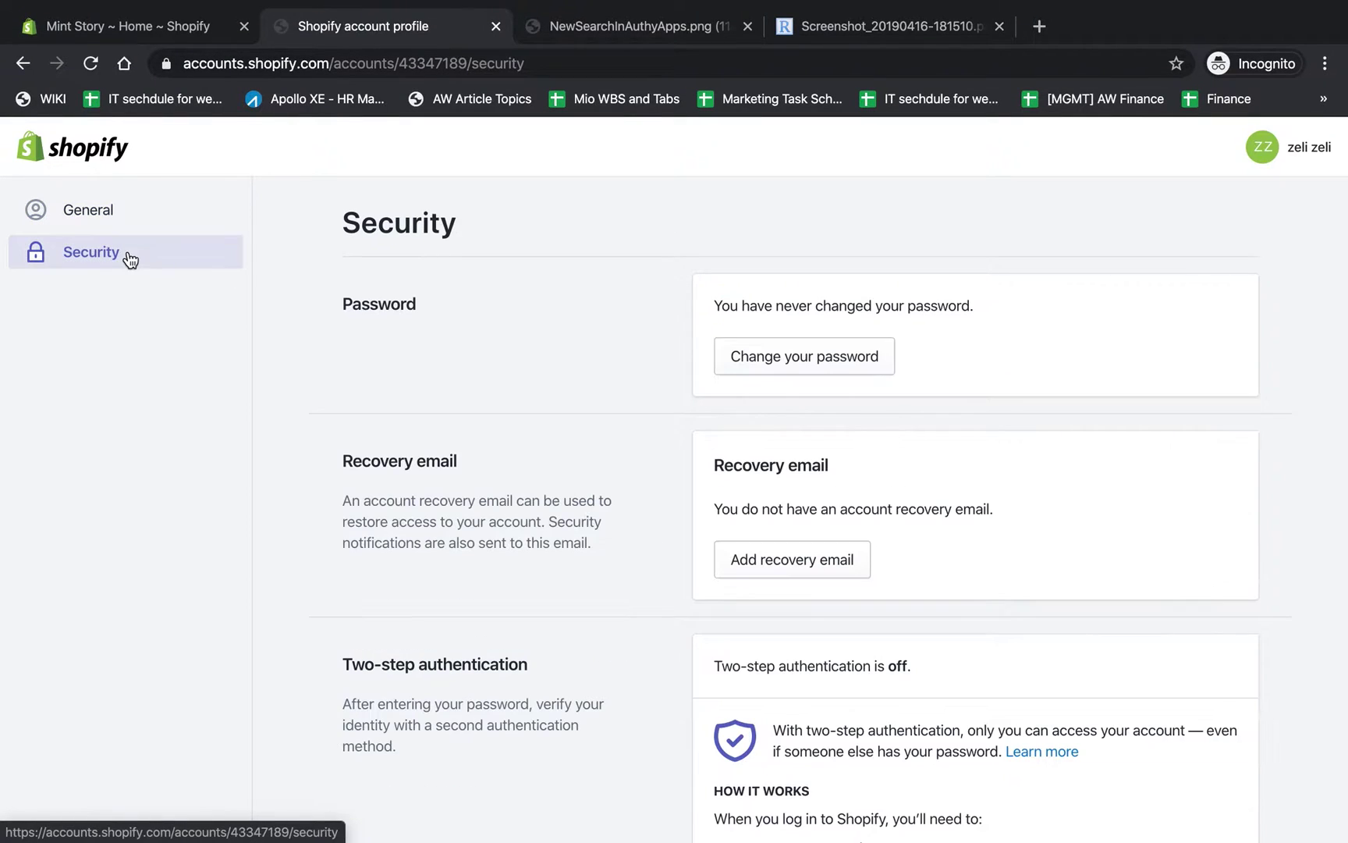
{"action": "scroll", "coordinate": [713, 421], "scroll_direction": "down", "scroll_amount": 3}
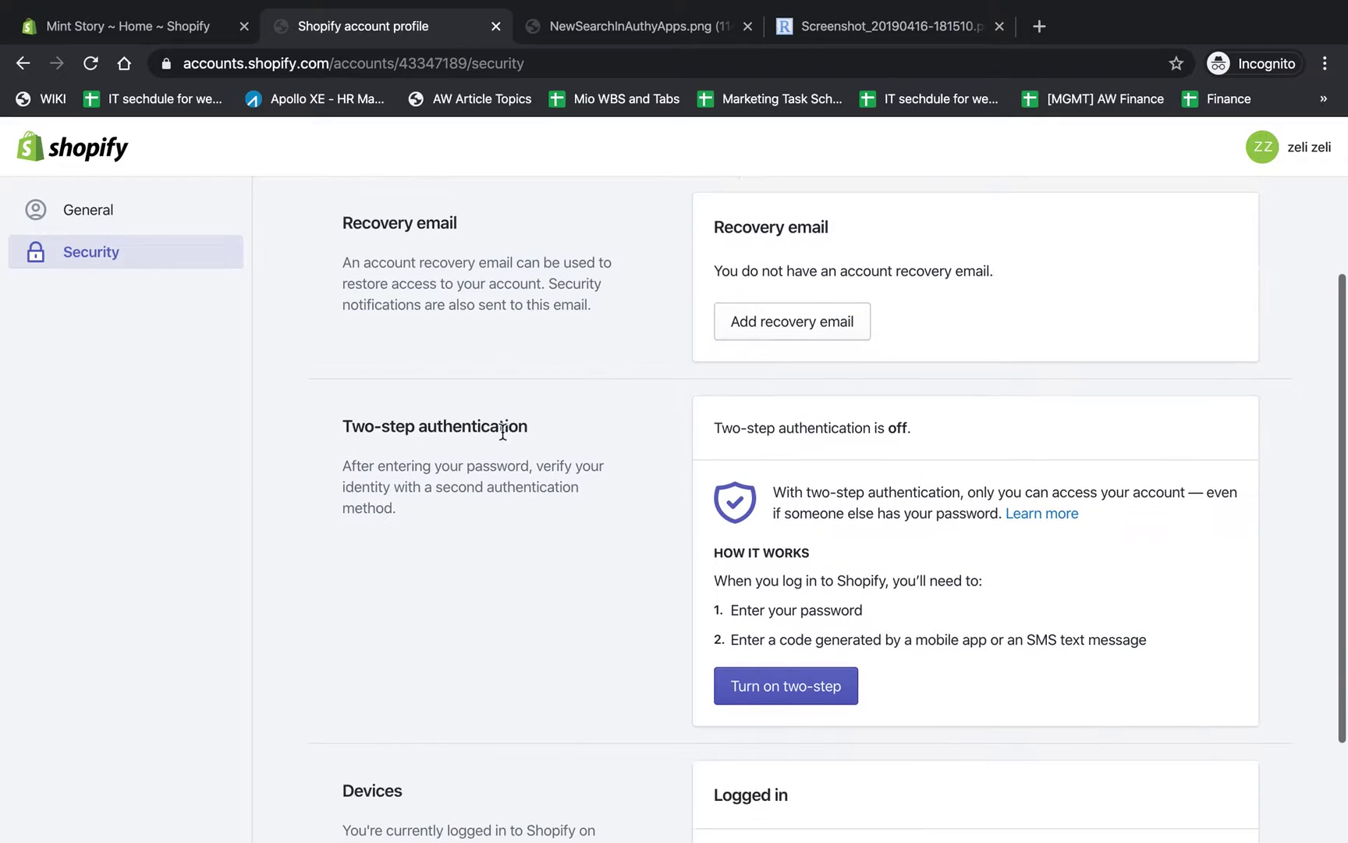
Highlight the two-step authentication description and its off status
{"action": "left_click_drag", "start_coordinate": [353, 427], "coordinate": [529, 424]}
{"action": "left_click", "coordinate": [518, 430]}
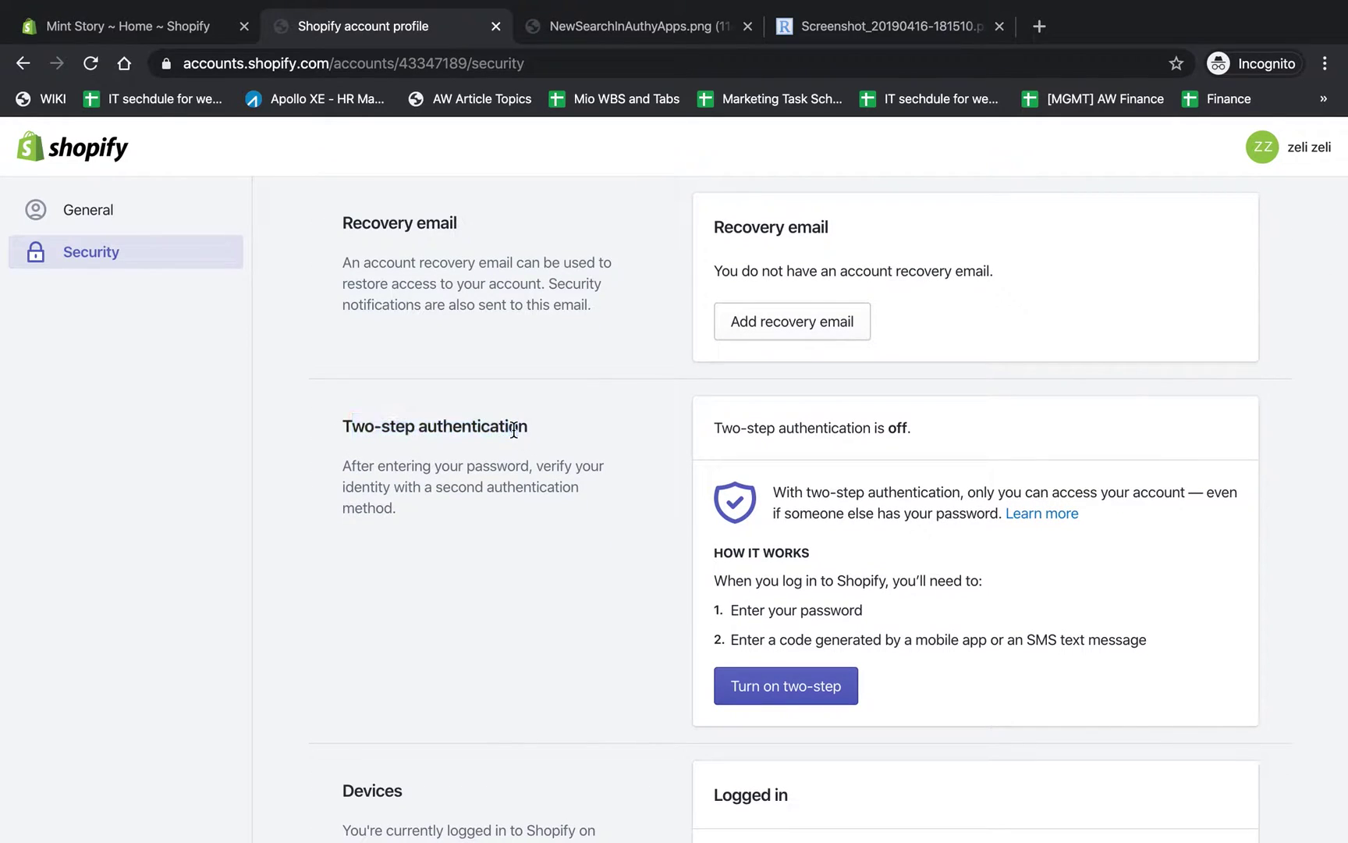
{"action": "left_click_drag", "start_coordinate": [355, 467], "coordinate": [548, 506]}
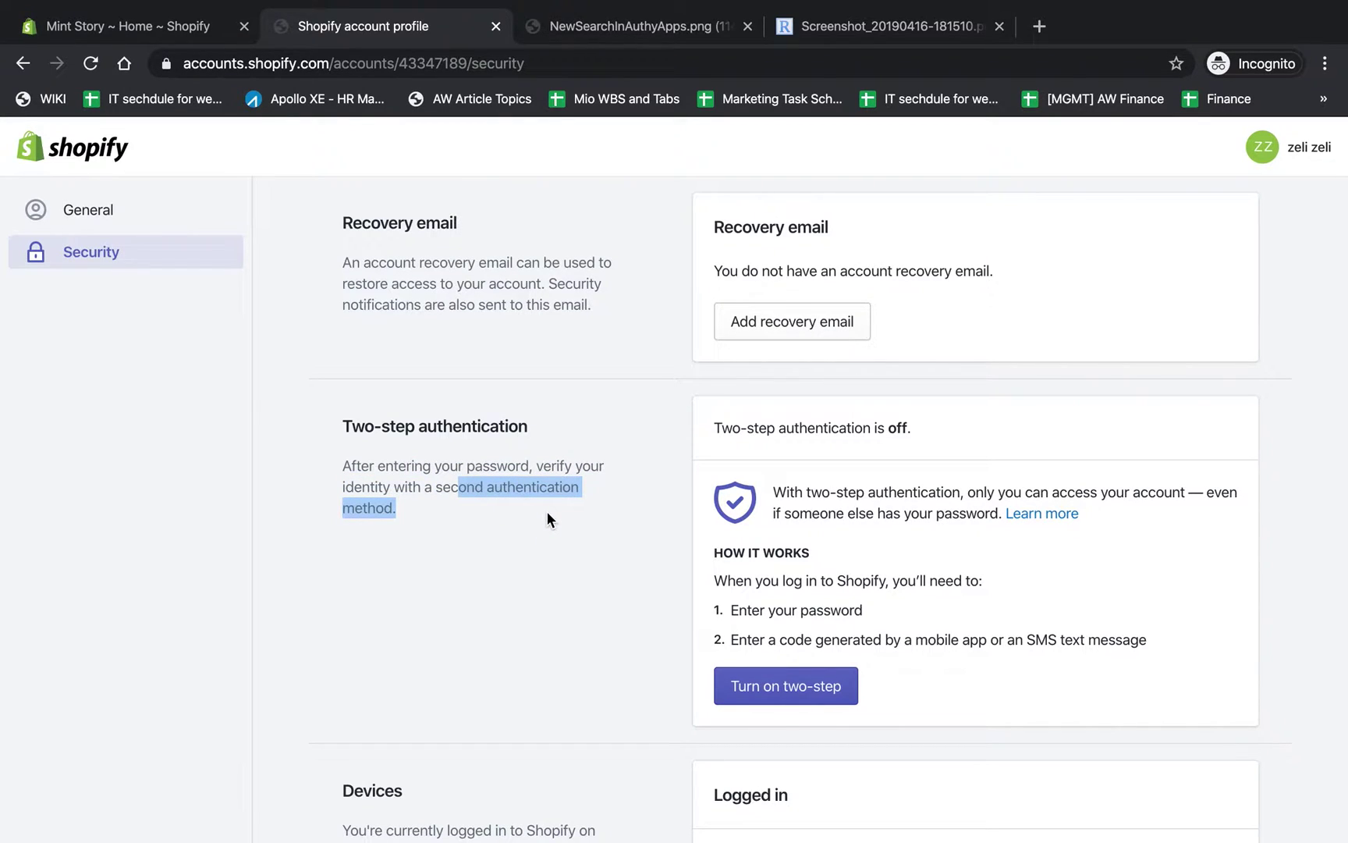
{"action": "left_click_drag", "start_coordinate": [817, 428], "coordinate": [914, 439]}
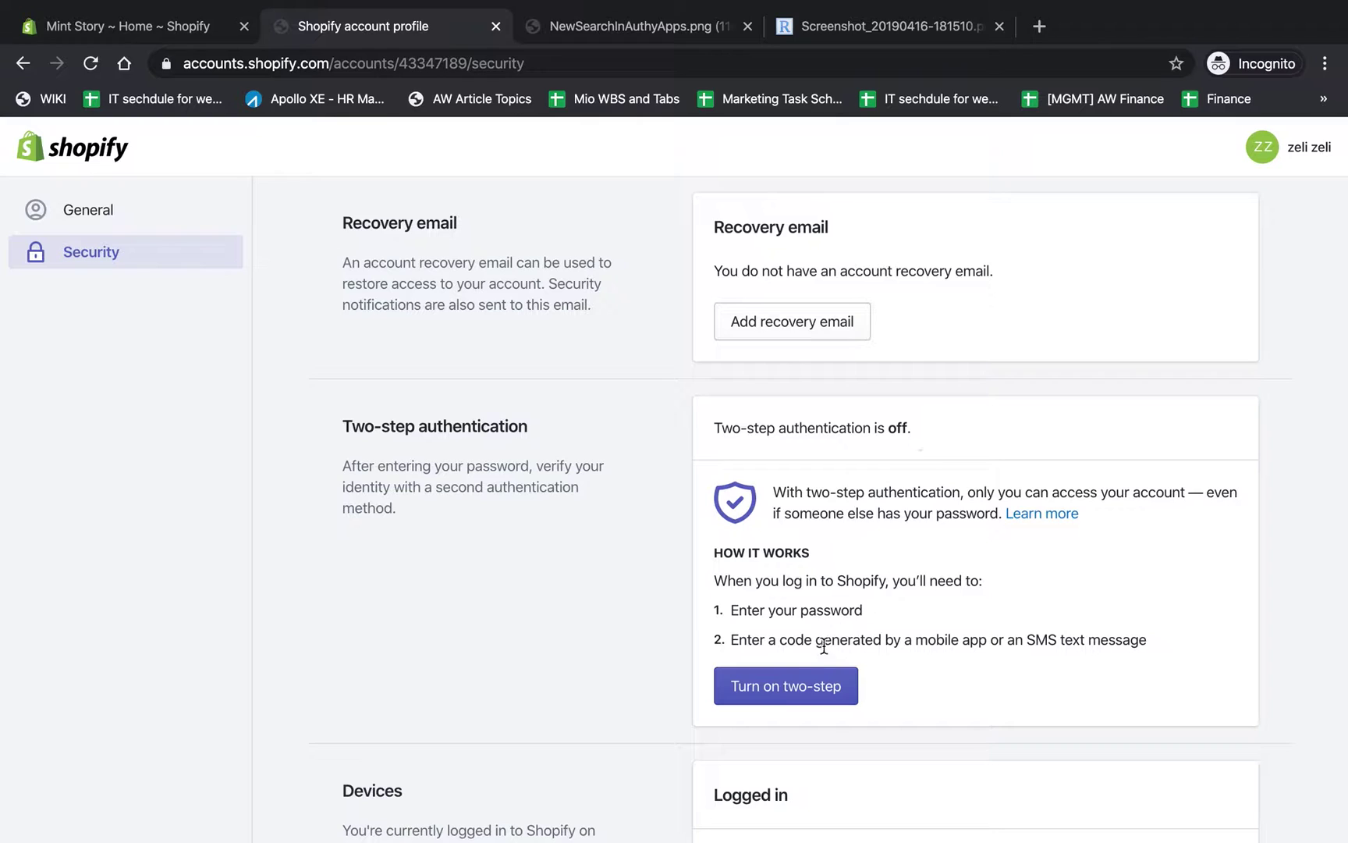
Start two-step authentication with the Authenticator app method to reveal its QR code and setup key, and open a new tab
{"action": "left_click", "coordinate": [783, 696]}
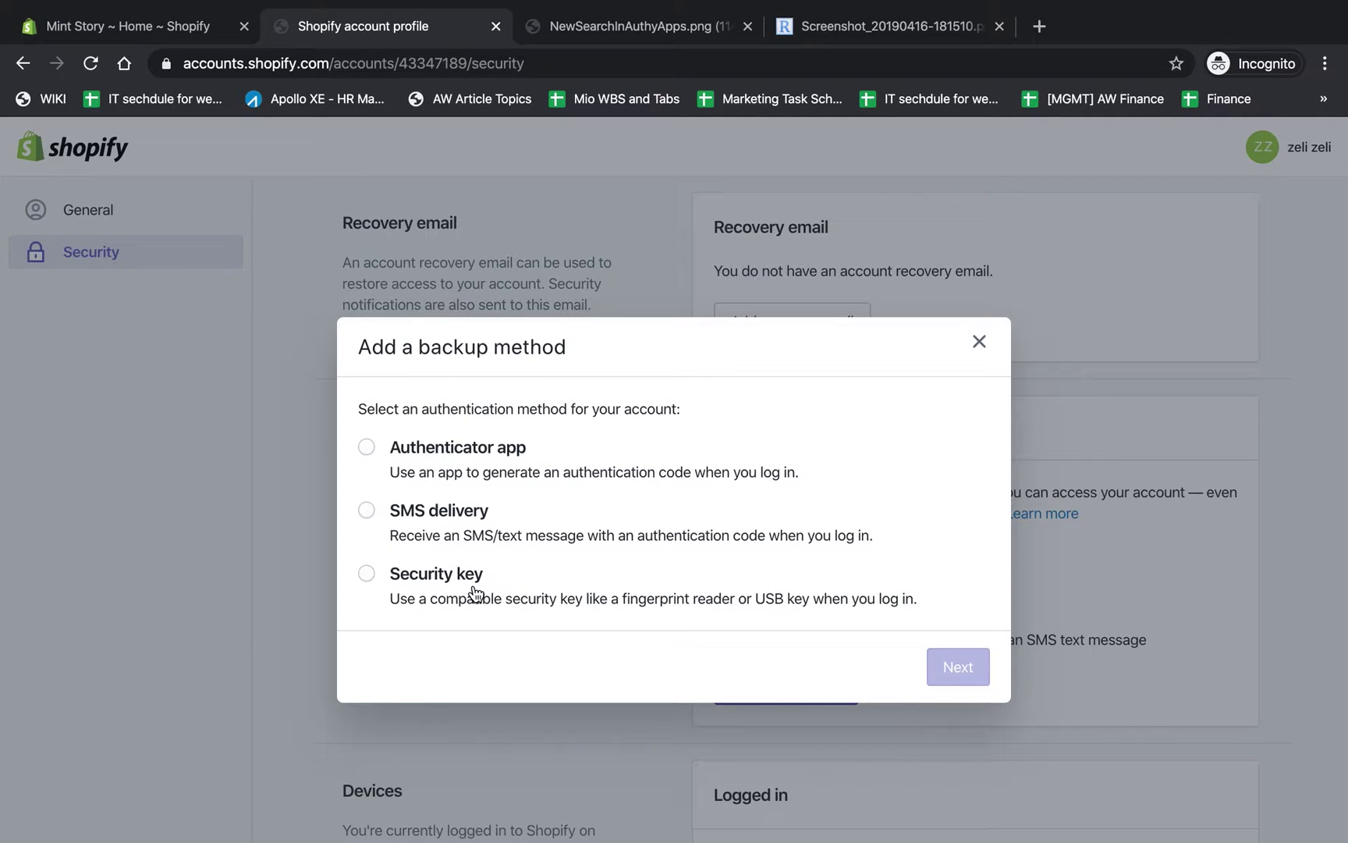
{"action": "left_click", "coordinate": [494, 450]}
{"action": "left_click", "coordinate": [958, 679]}
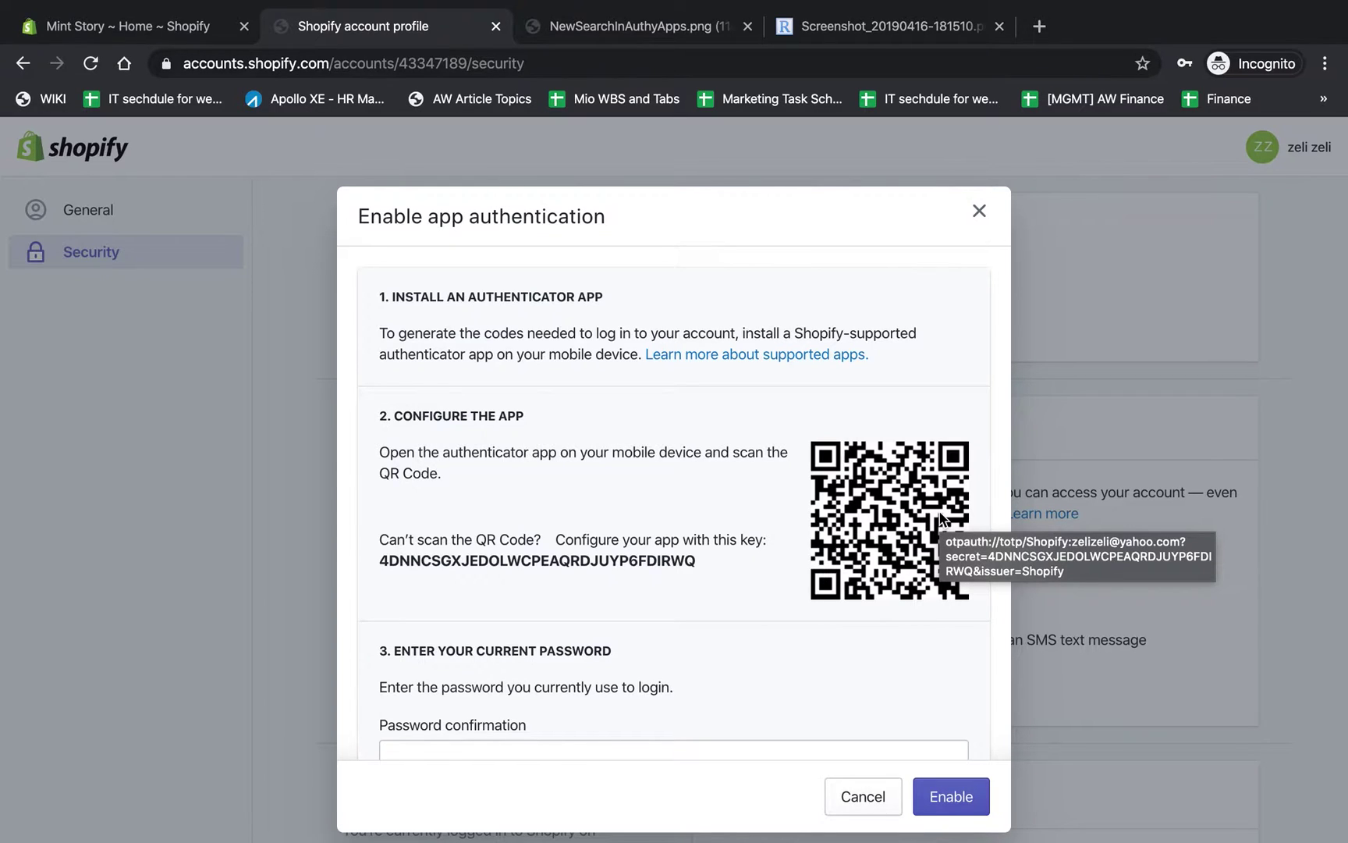
{"action": "left_click", "coordinate": [1040, 28]}
Go to authy in the new tab and scroll through the Authy home page
{"action": "type", "text": "authy"}
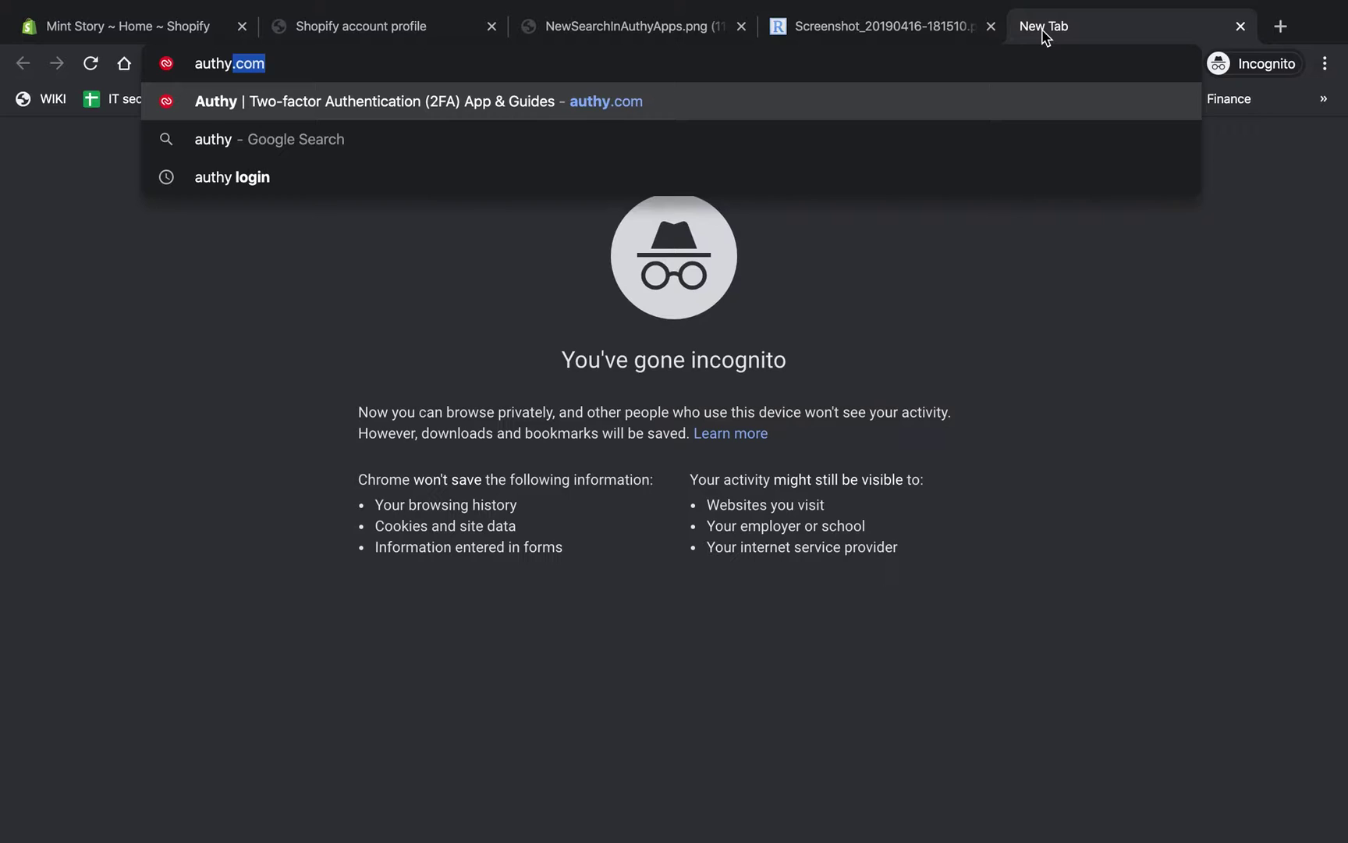
{"action": "key", "text": "Return"}
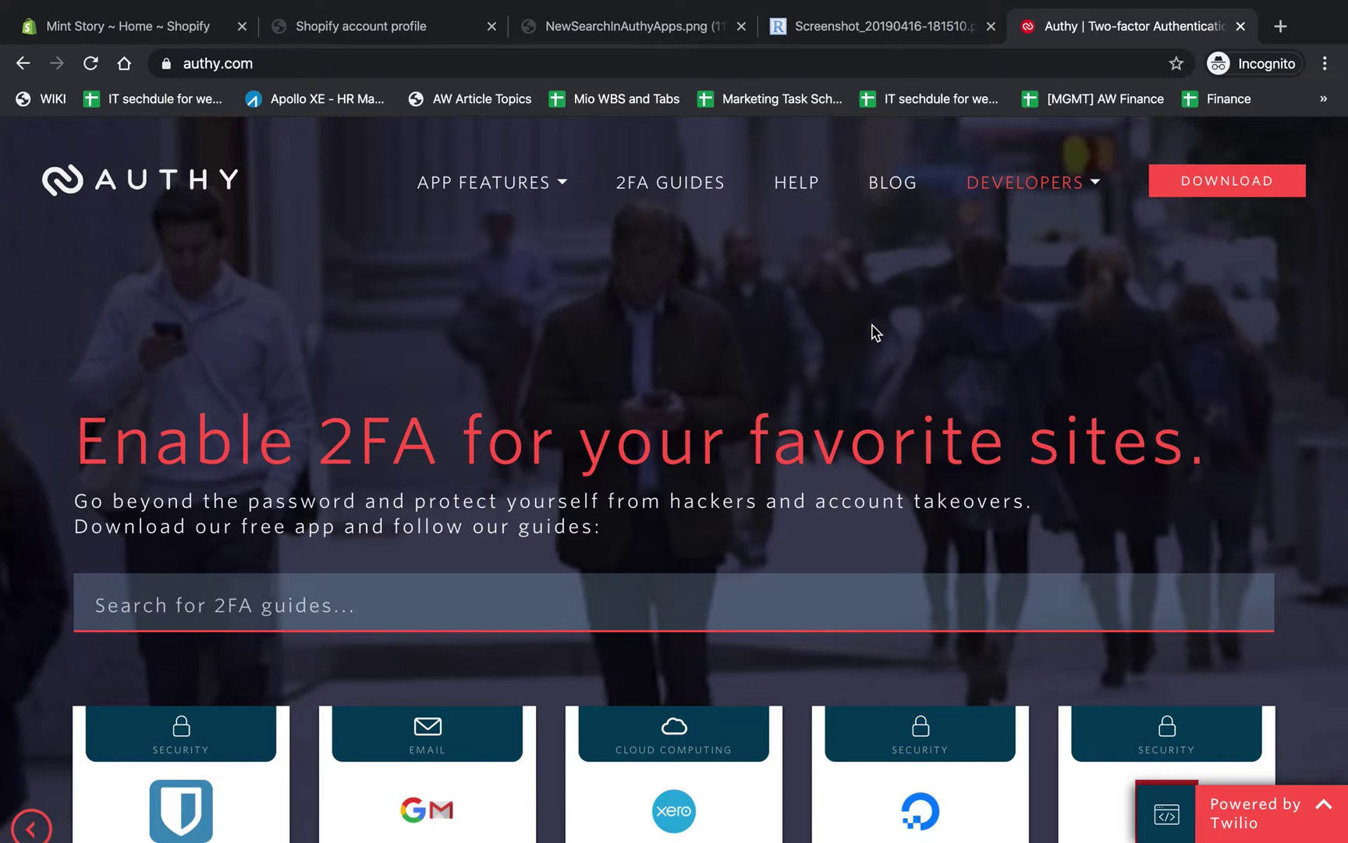
{"action": "scroll", "coordinate": [1090, 324], "scroll_direction": "down", "scroll_amount": 3}
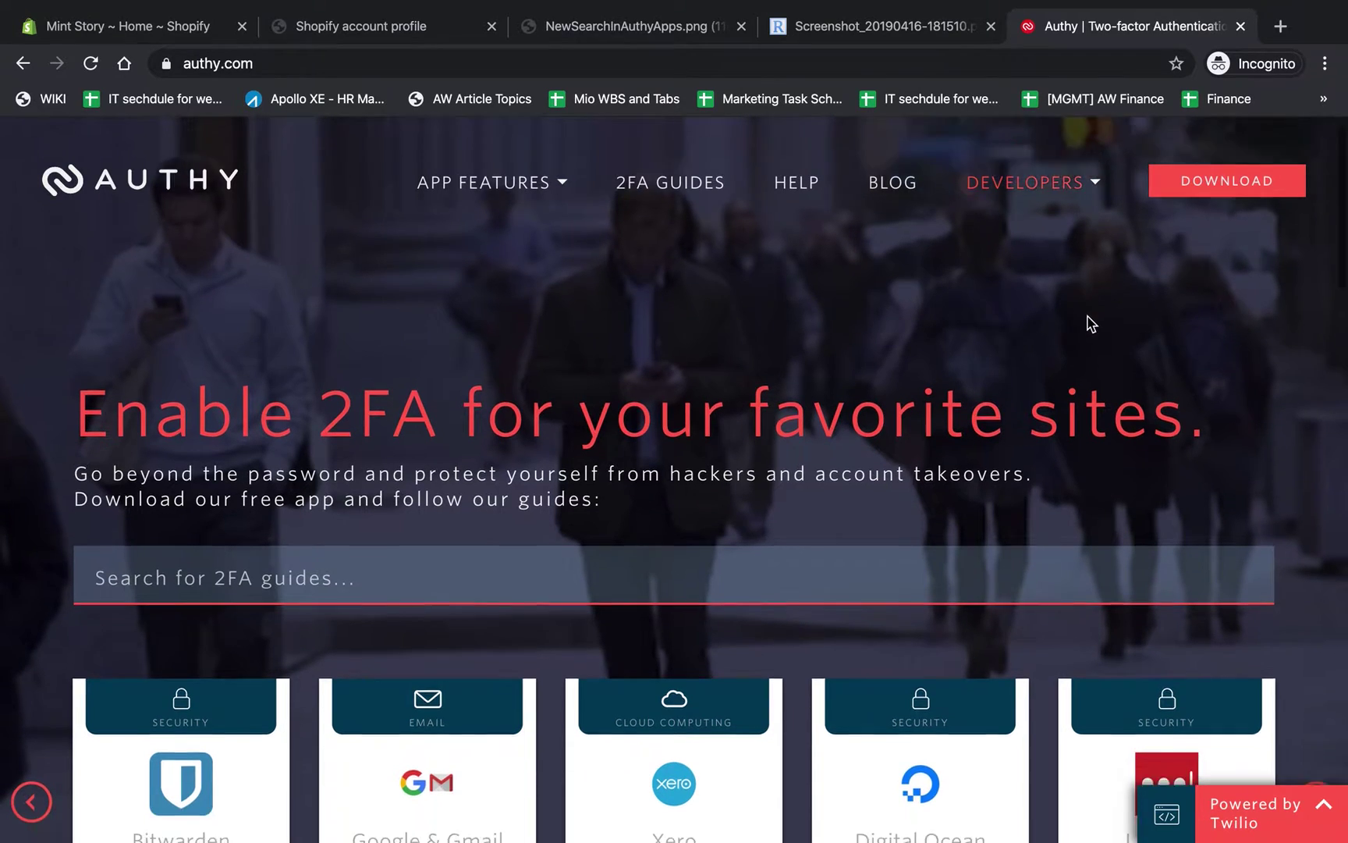
{"action": "scroll", "coordinate": [1091, 324], "scroll_direction": "up", "scroll_amount": 3}
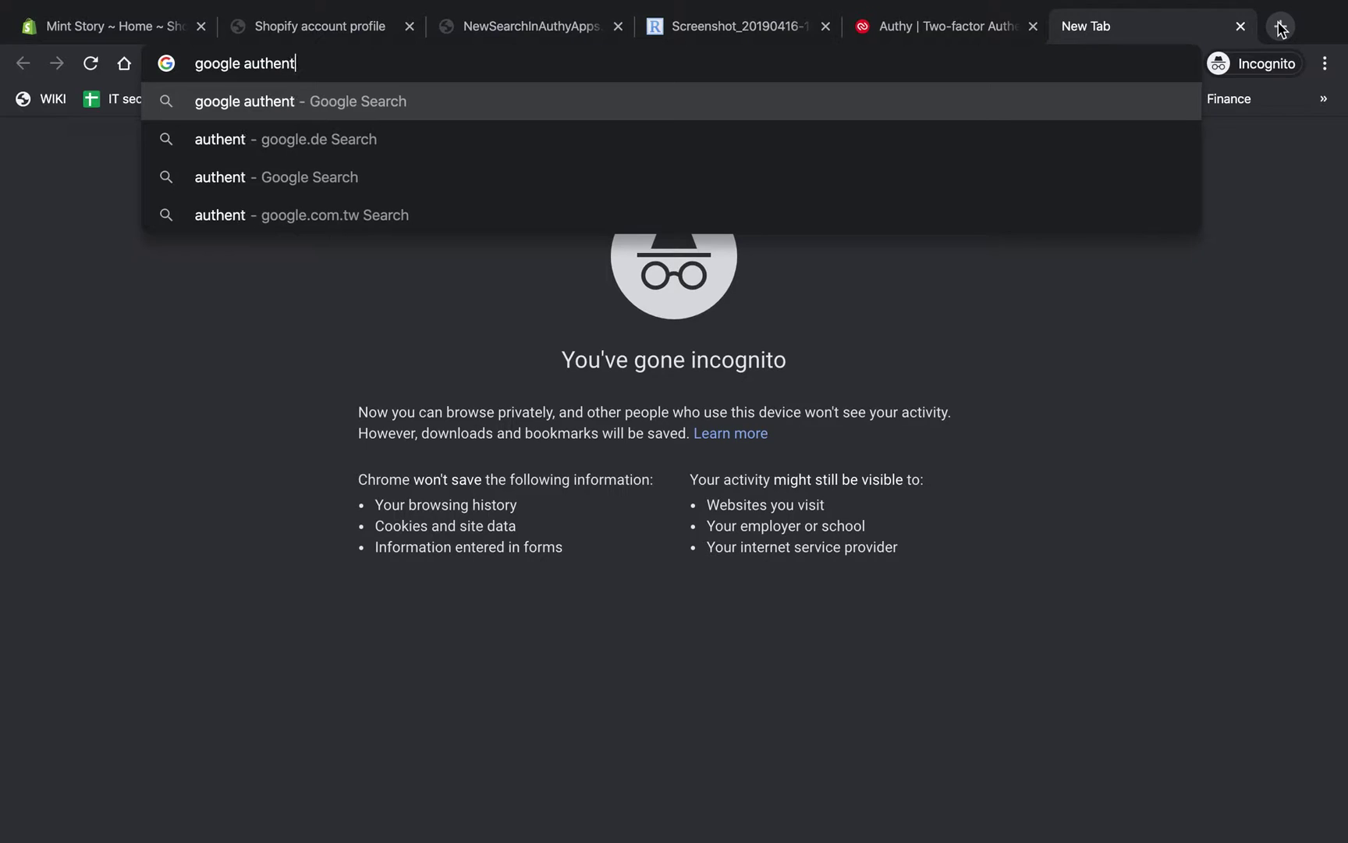
Search 'google authenticator' and open the Install Google Authenticator Android help page
{"action": "type", "text": "icator"}
{"action": "key", "text": "Return"}
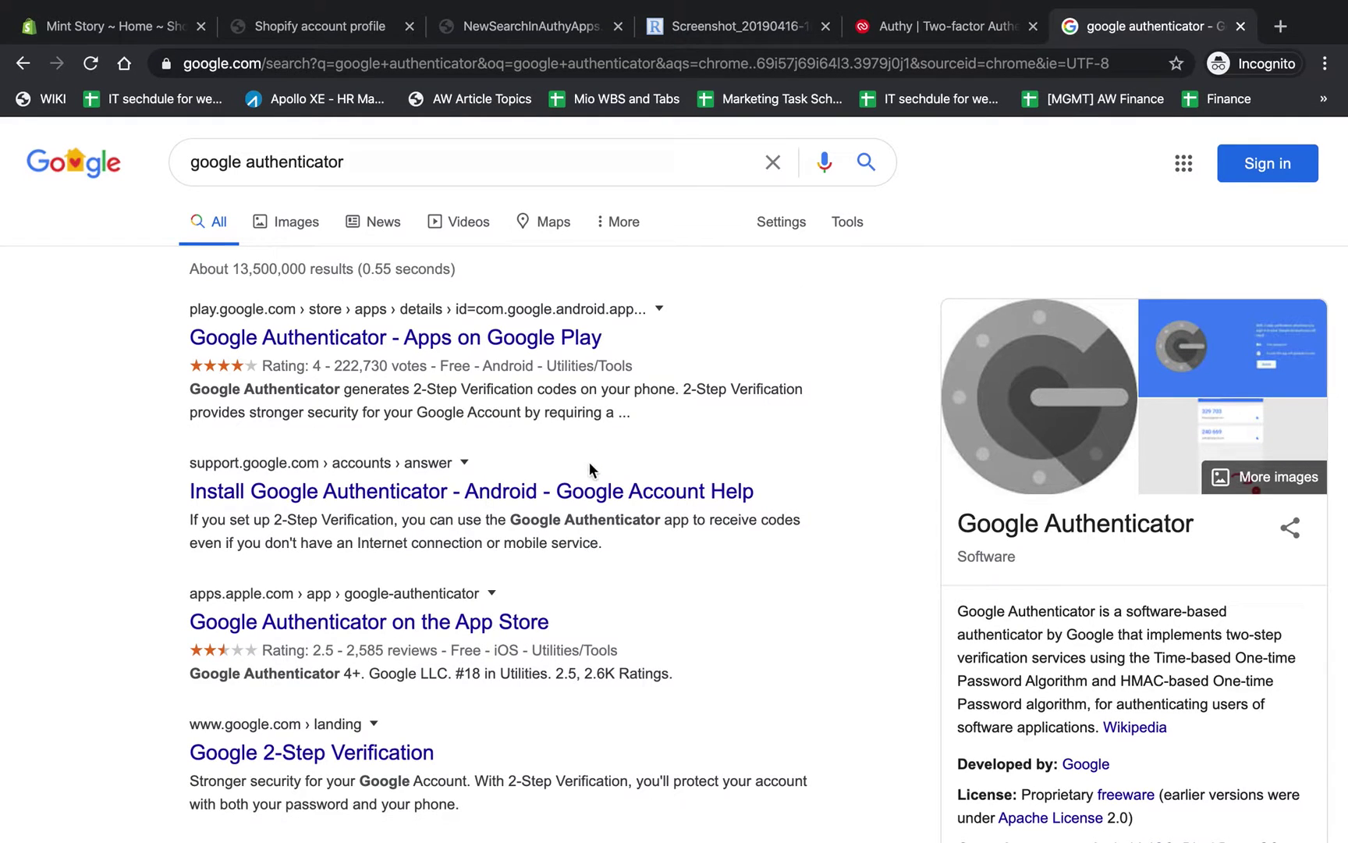
{"action": "left_click", "coordinate": [590, 490]}
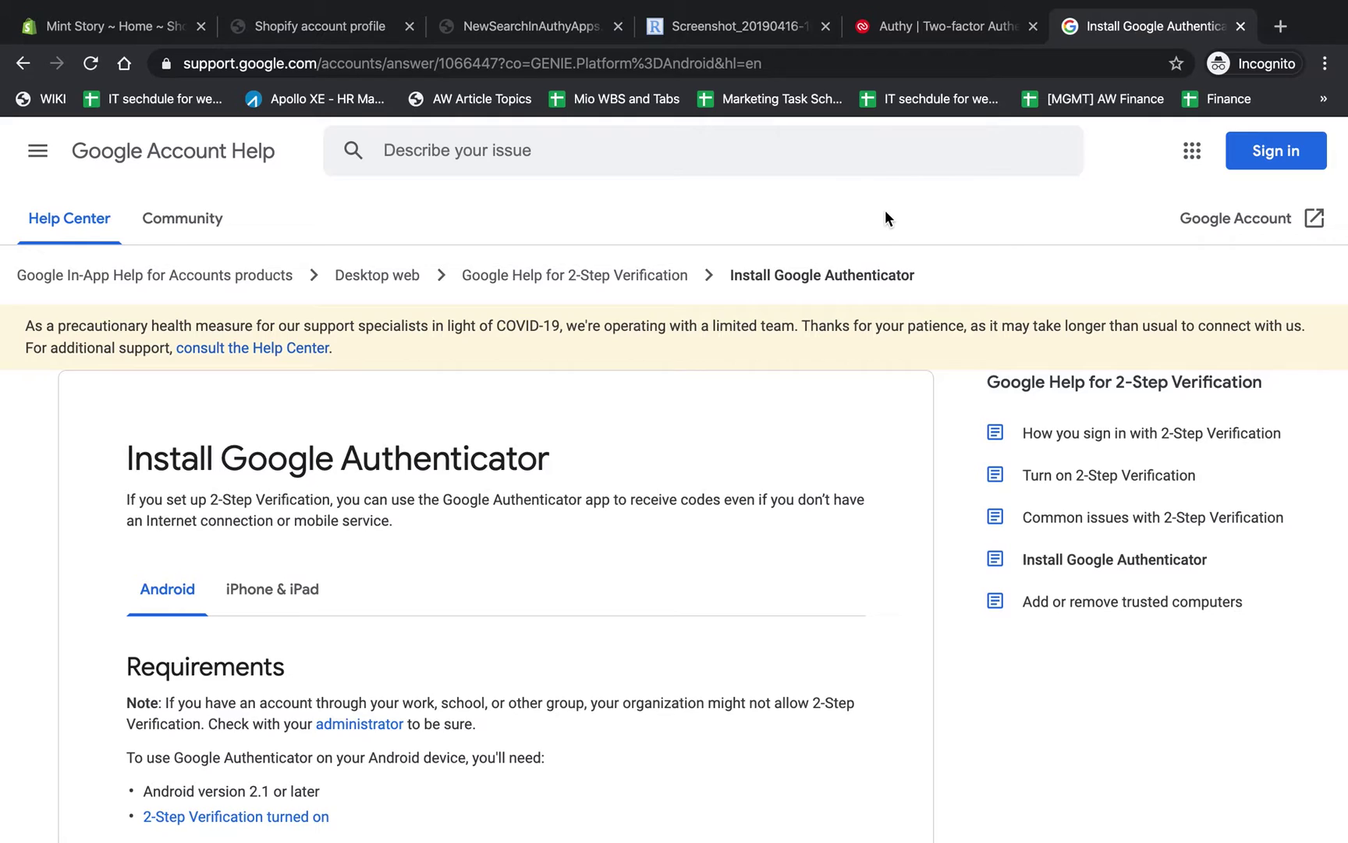
Compare the Authy site with the Google Authenticator help page, ending on Authy
{"action": "left_click", "coordinate": [925, 24]}
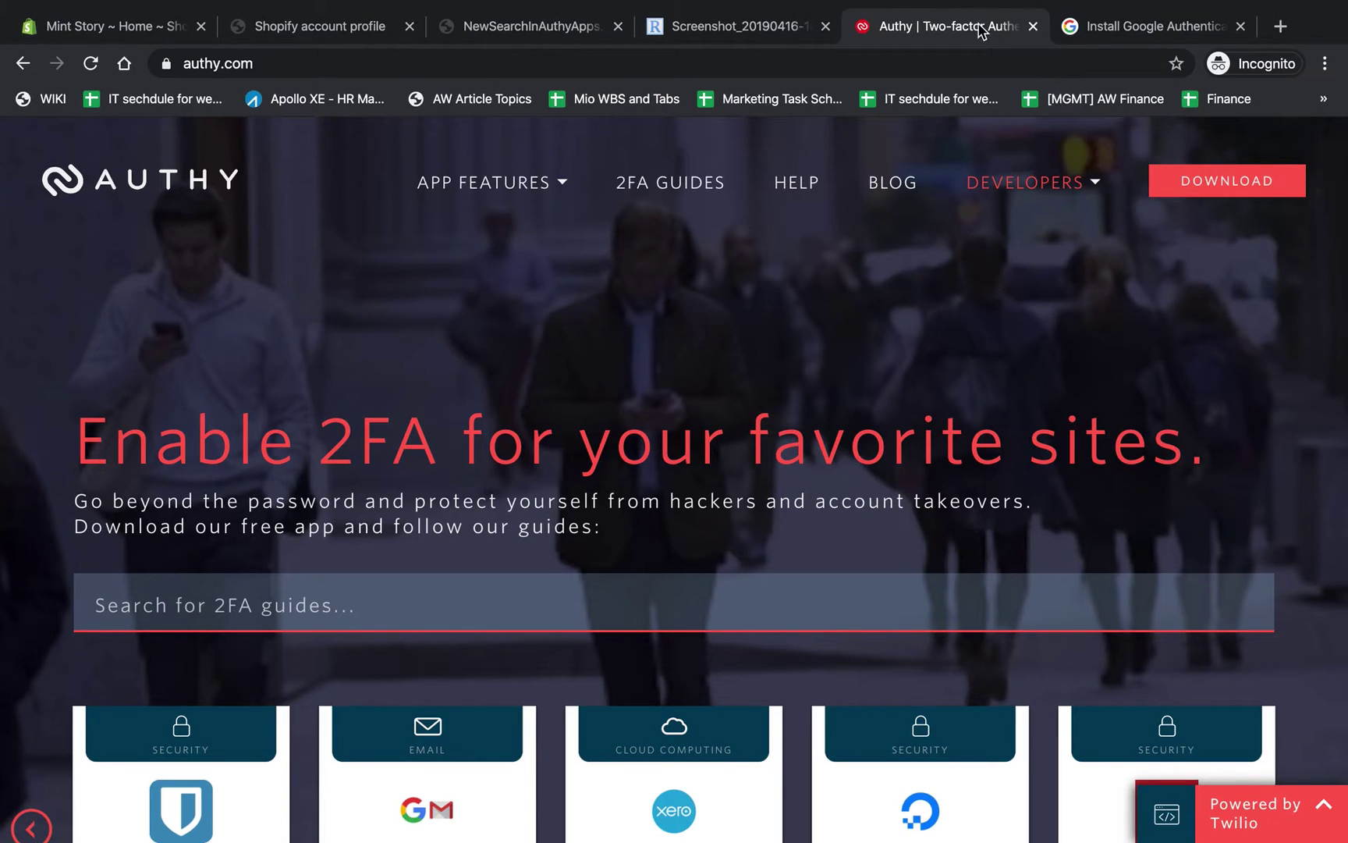
{"action": "left_click", "coordinate": [1081, 32]}
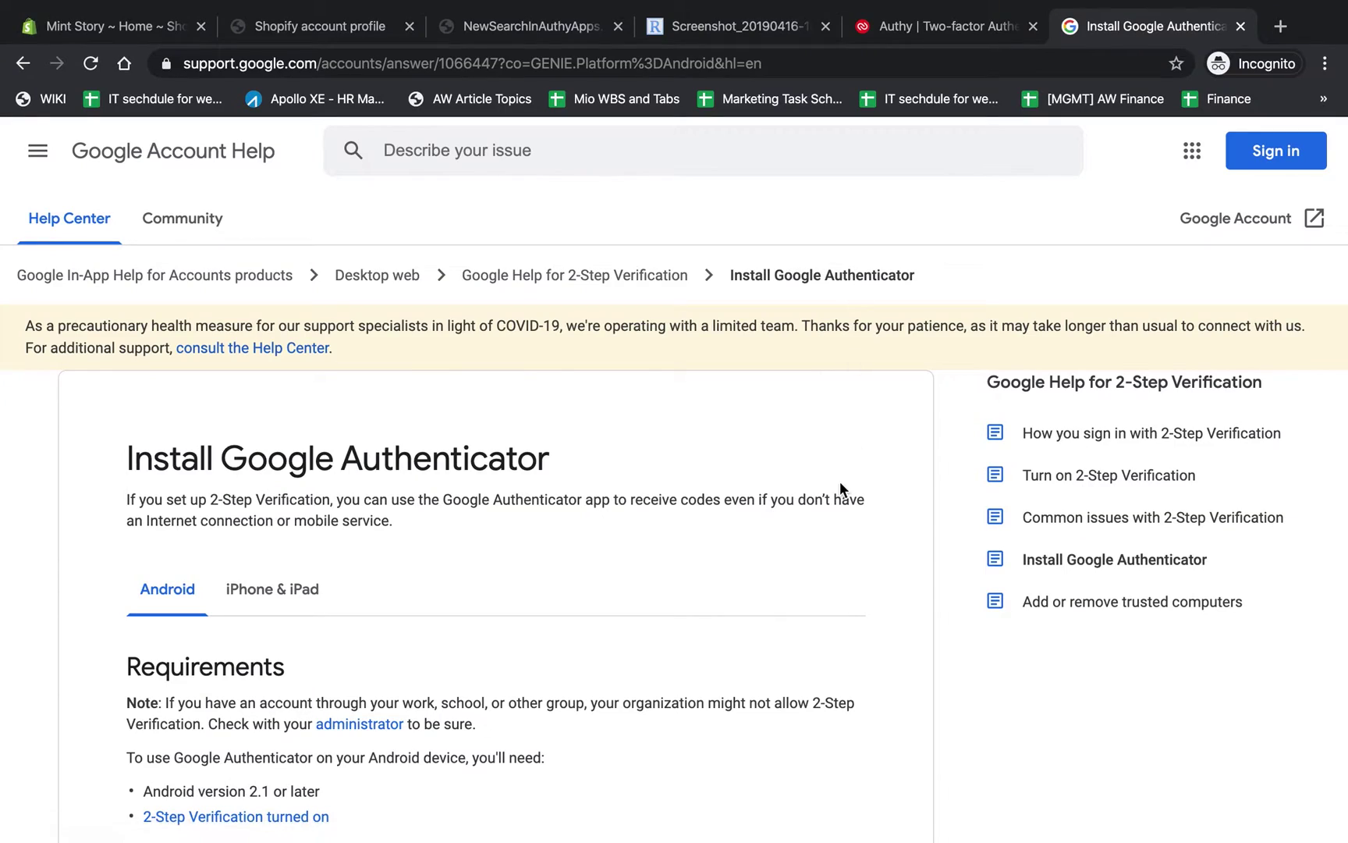
{"action": "scroll", "coordinate": [793, 473], "scroll_direction": "down", "scroll_amount": 7}
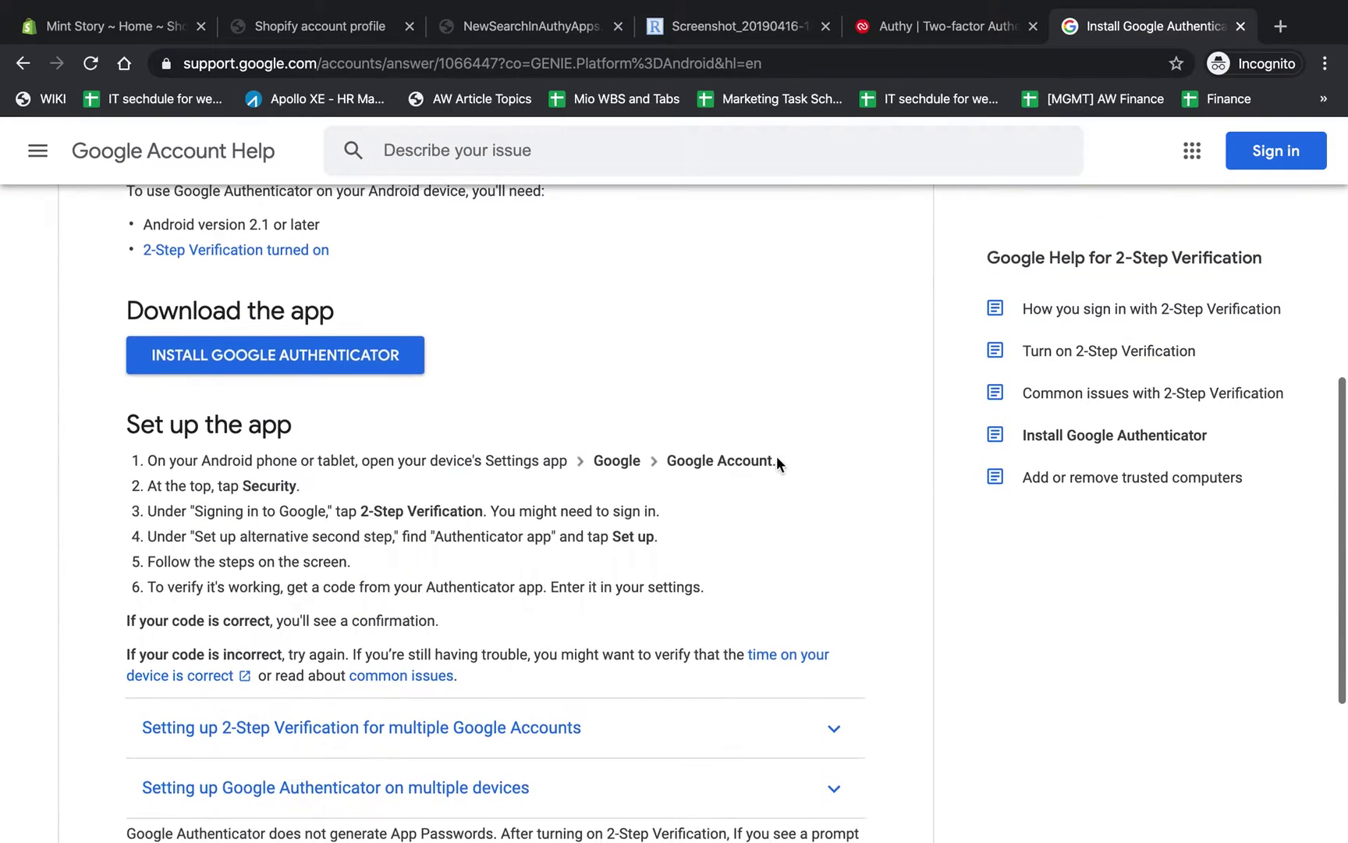
{"action": "left_click", "coordinate": [943, 21]}
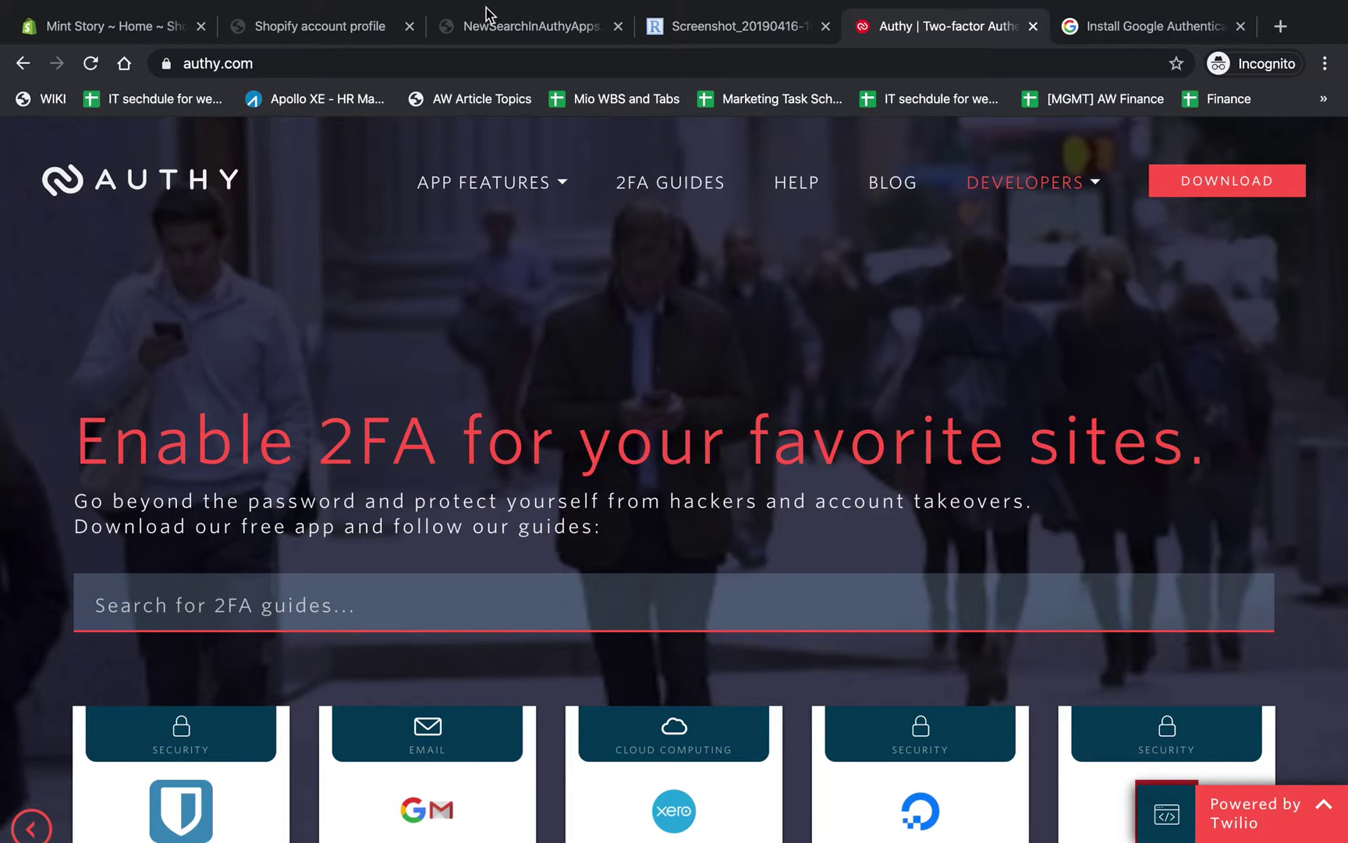
Look through the Authy app search and add-account screenshots, then return to Shopify's QR code setup
{"action": "left_click", "coordinate": [373, 26]}
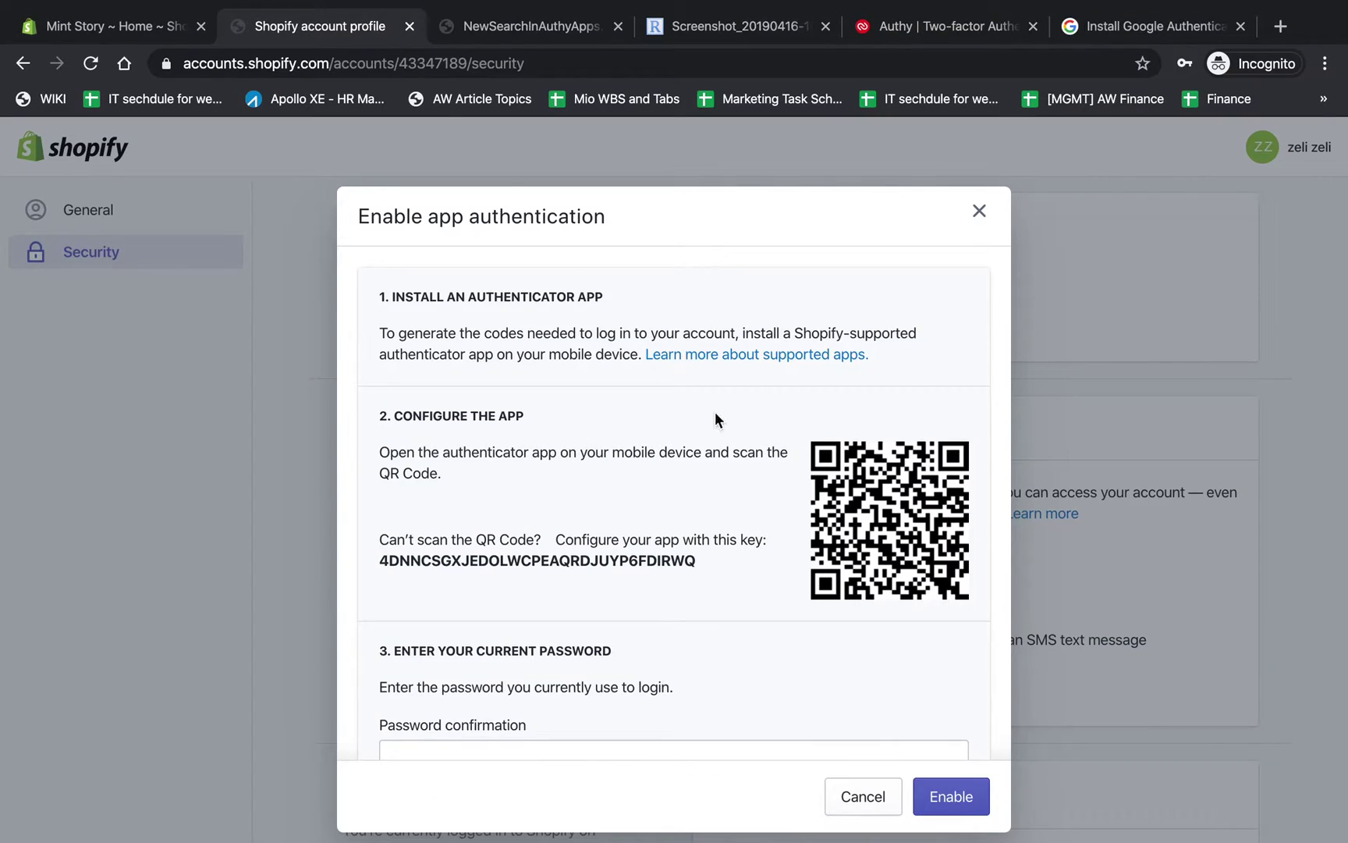
{"action": "left_click", "coordinate": [558, 27]}
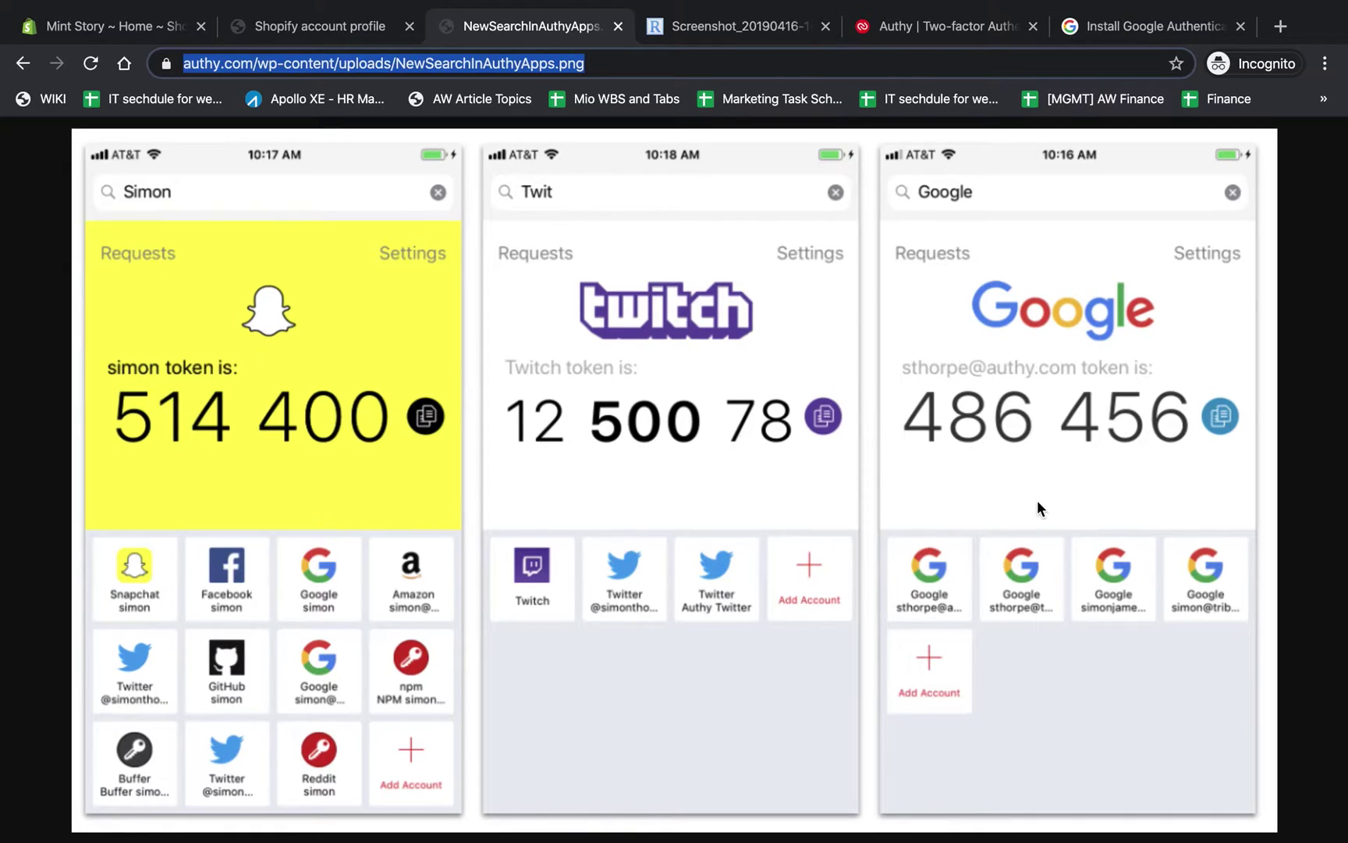
{"action": "left_click", "coordinate": [931, 667]}
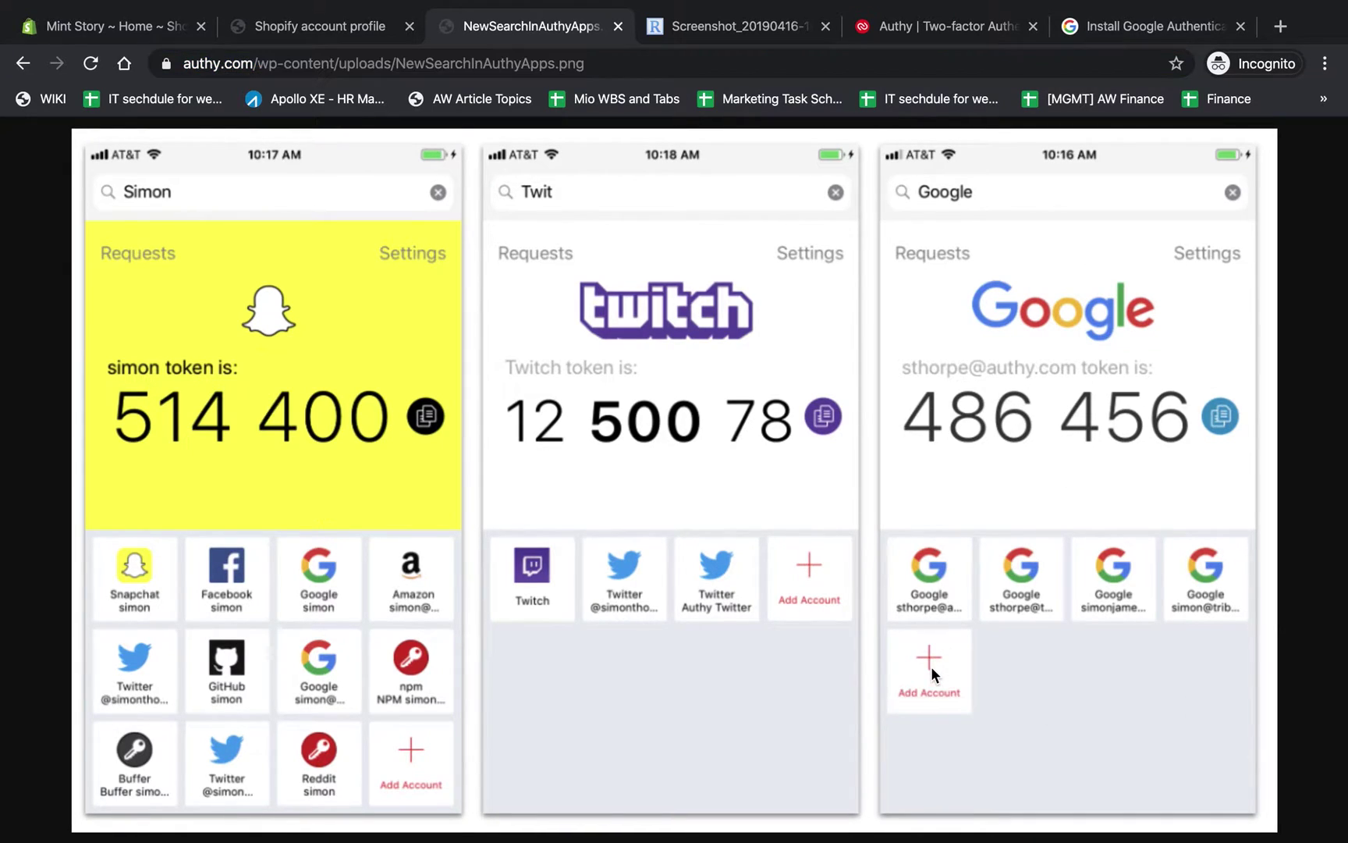
{"action": "left_click", "coordinate": [741, 31]}
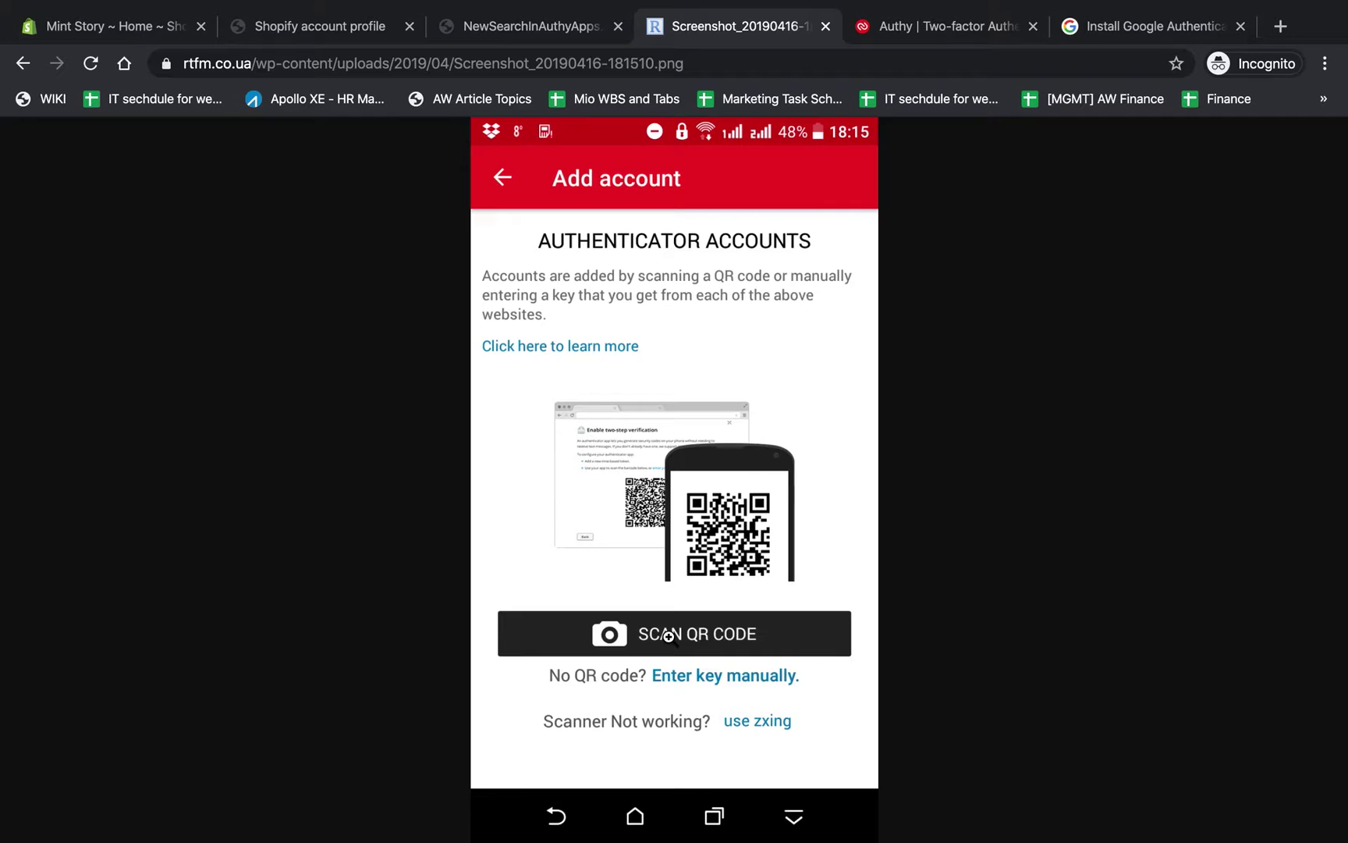
{"action": "left_click", "coordinate": [371, 38]}
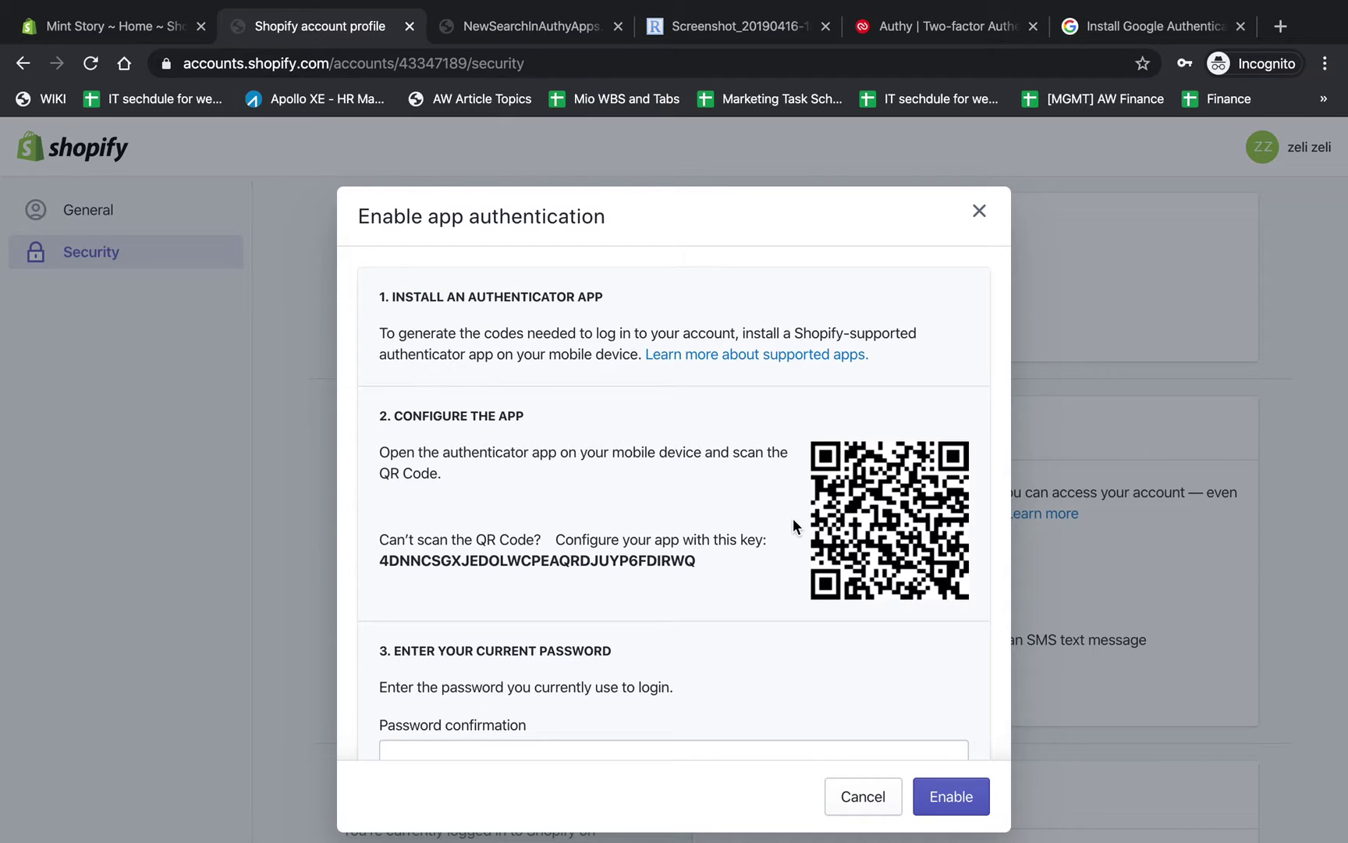
{"action": "scroll", "coordinate": [747, 628], "scroll_direction": "down", "scroll_amount": 2}
{"action": "scroll", "coordinate": [747, 629], "scroll_direction": "down", "scroll_amount": 1}
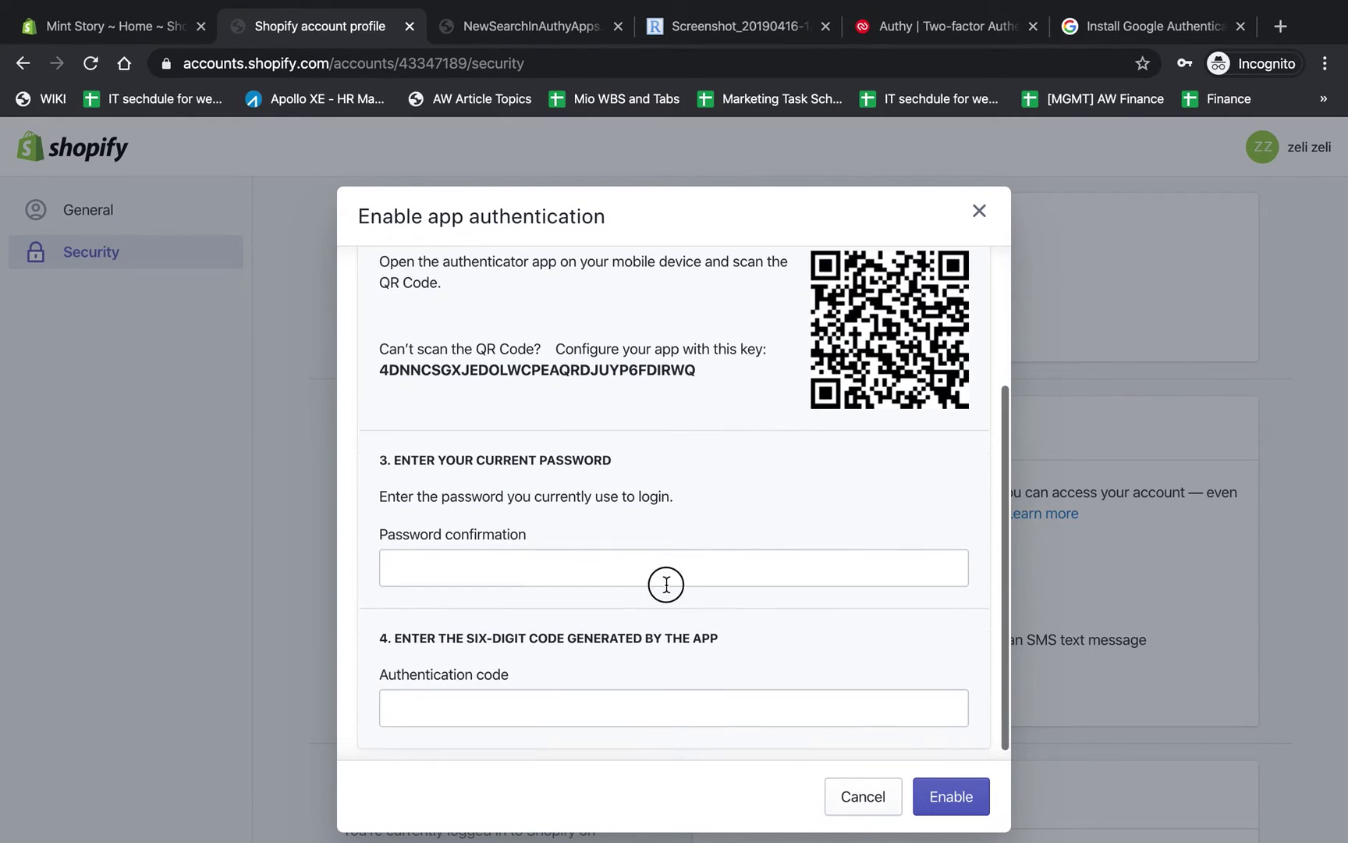
{"action": "left_click", "coordinate": [664, 577]}
{"action": "key", "text": "ctrl+v"}
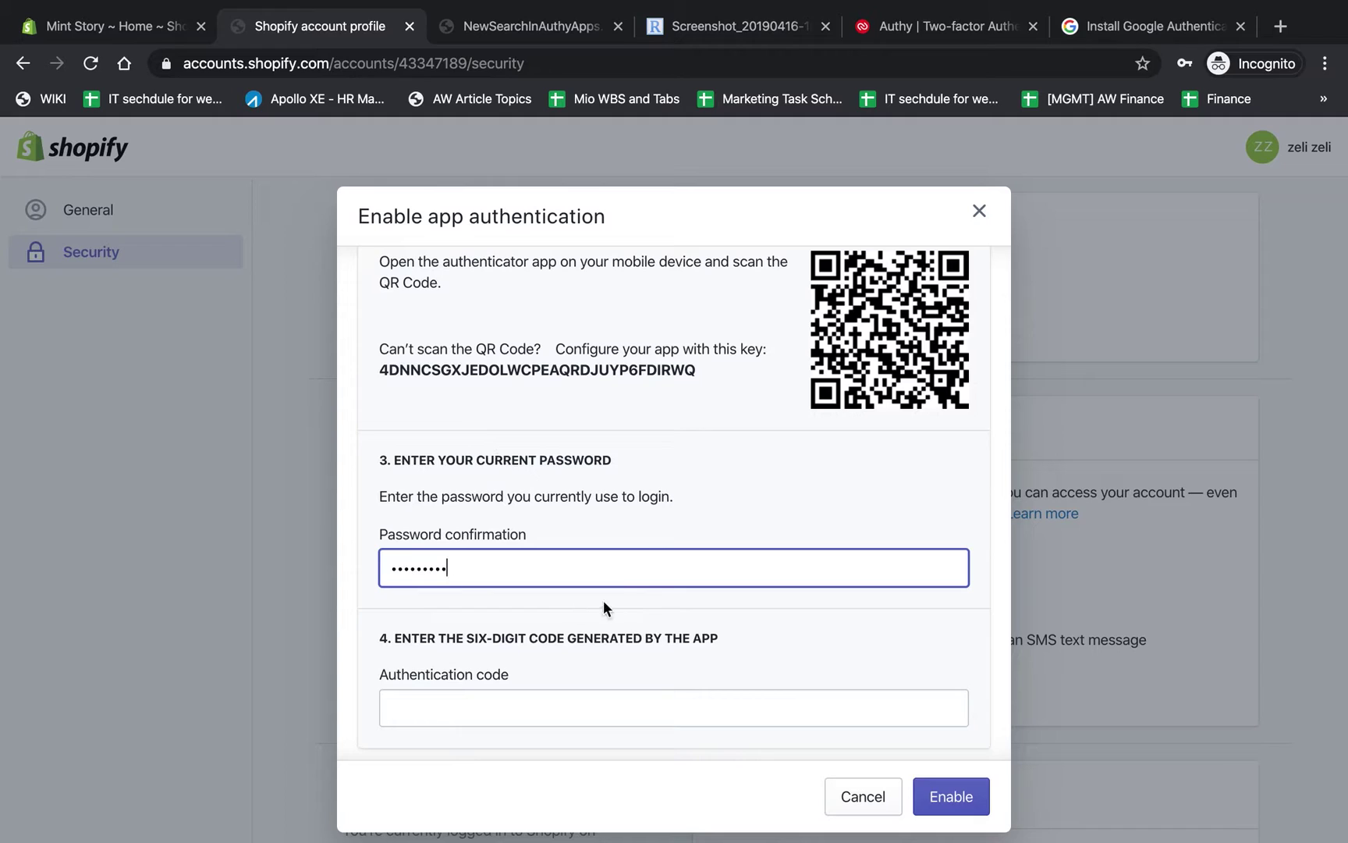
{"action": "scroll", "coordinate": [616, 696], "scroll_direction": "down", "scroll_amount": 1}
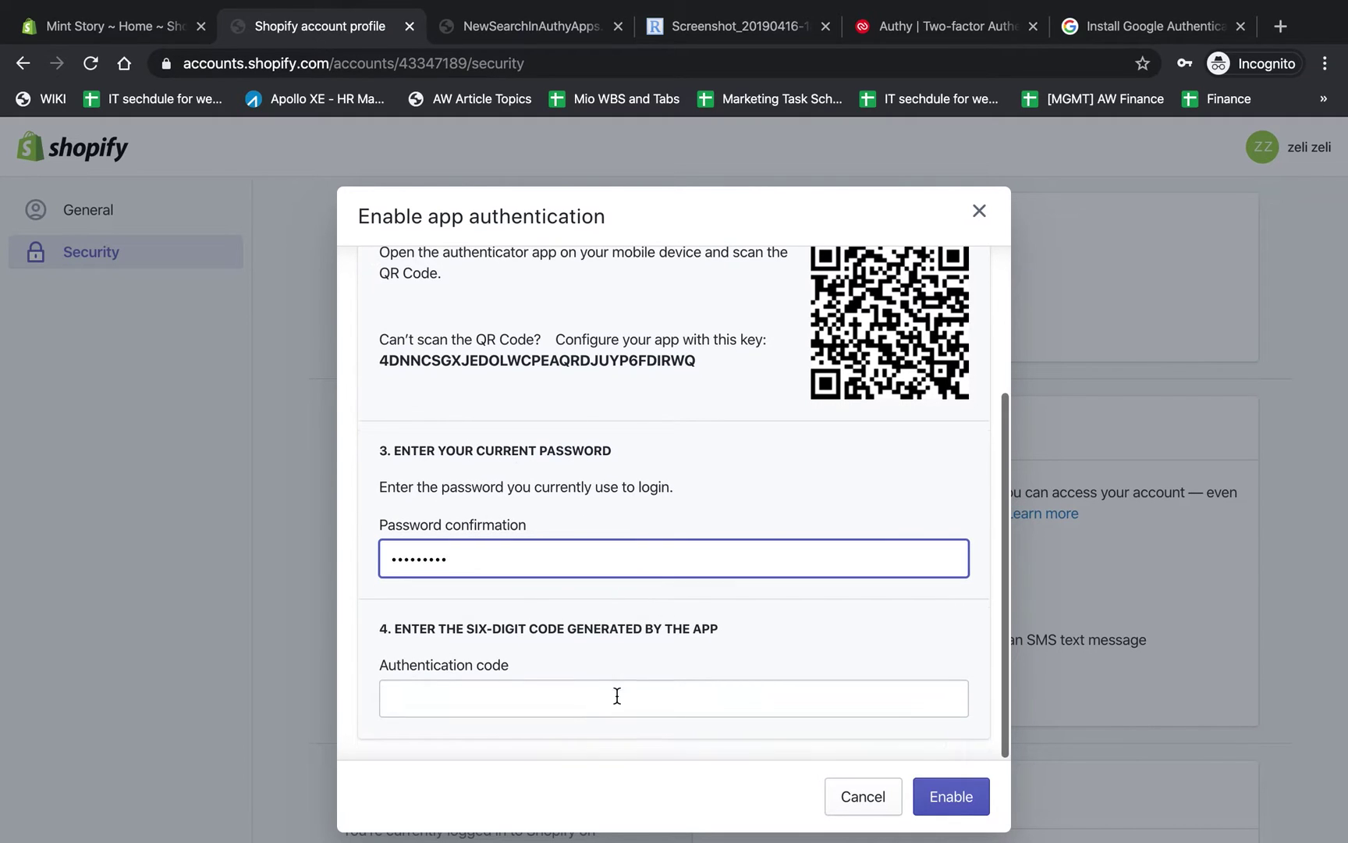
{"action": "left_click", "coordinate": [572, 697]}
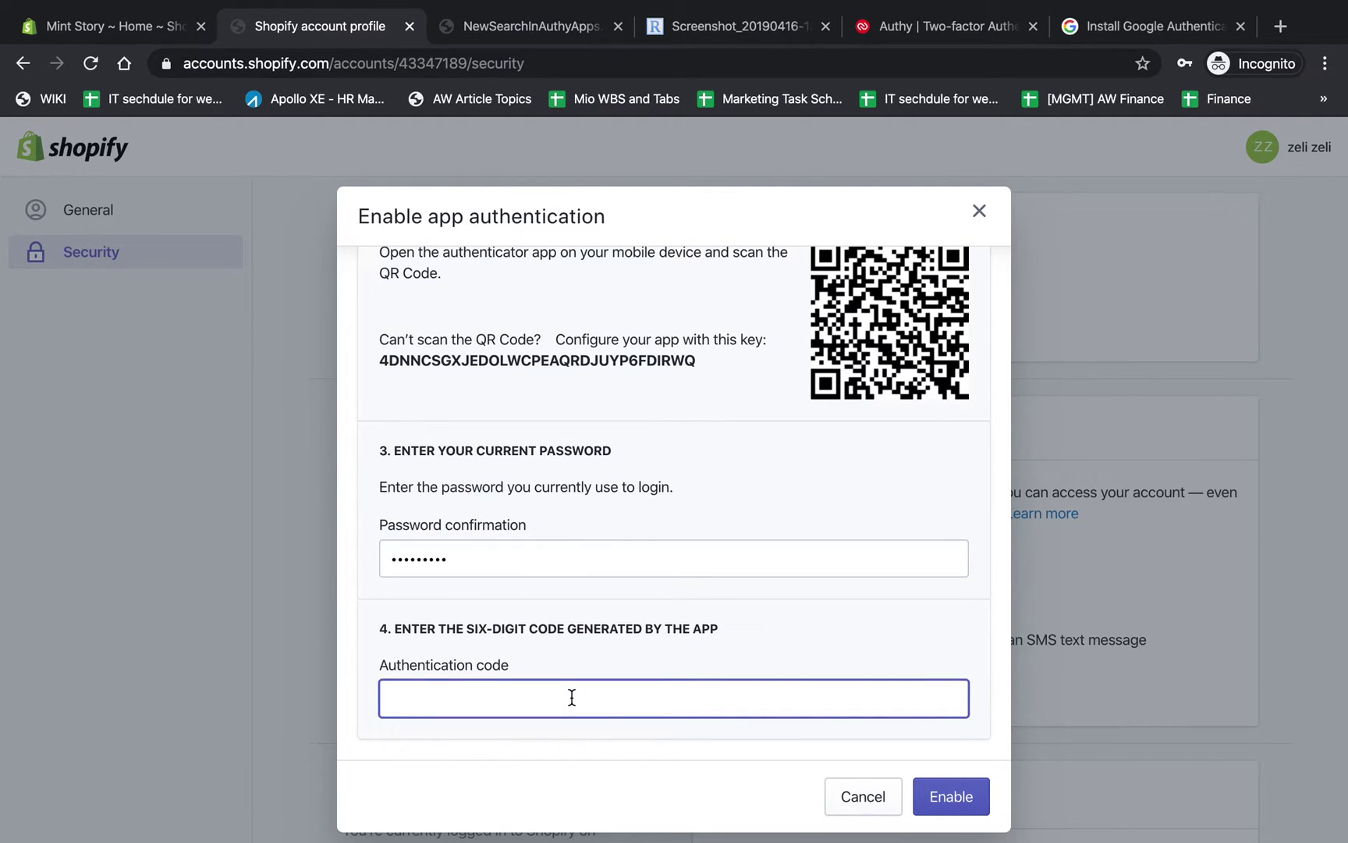
{"action": "left_click", "coordinate": [974, 796]}
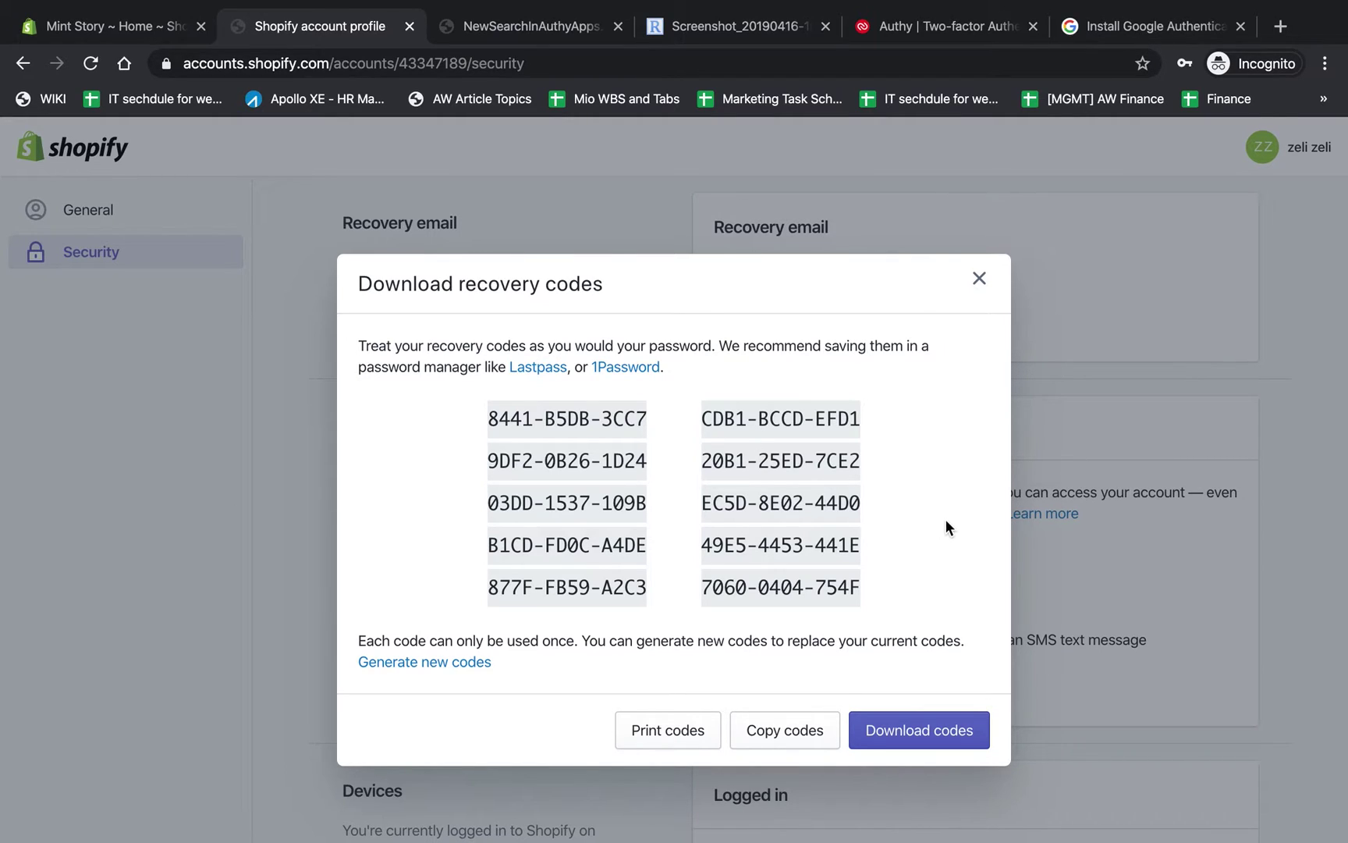
Look over the ten recovery codes and the note that each works only once
{"action": "left_click_drag", "start_coordinate": [466, 284], "coordinate": [615, 286]}
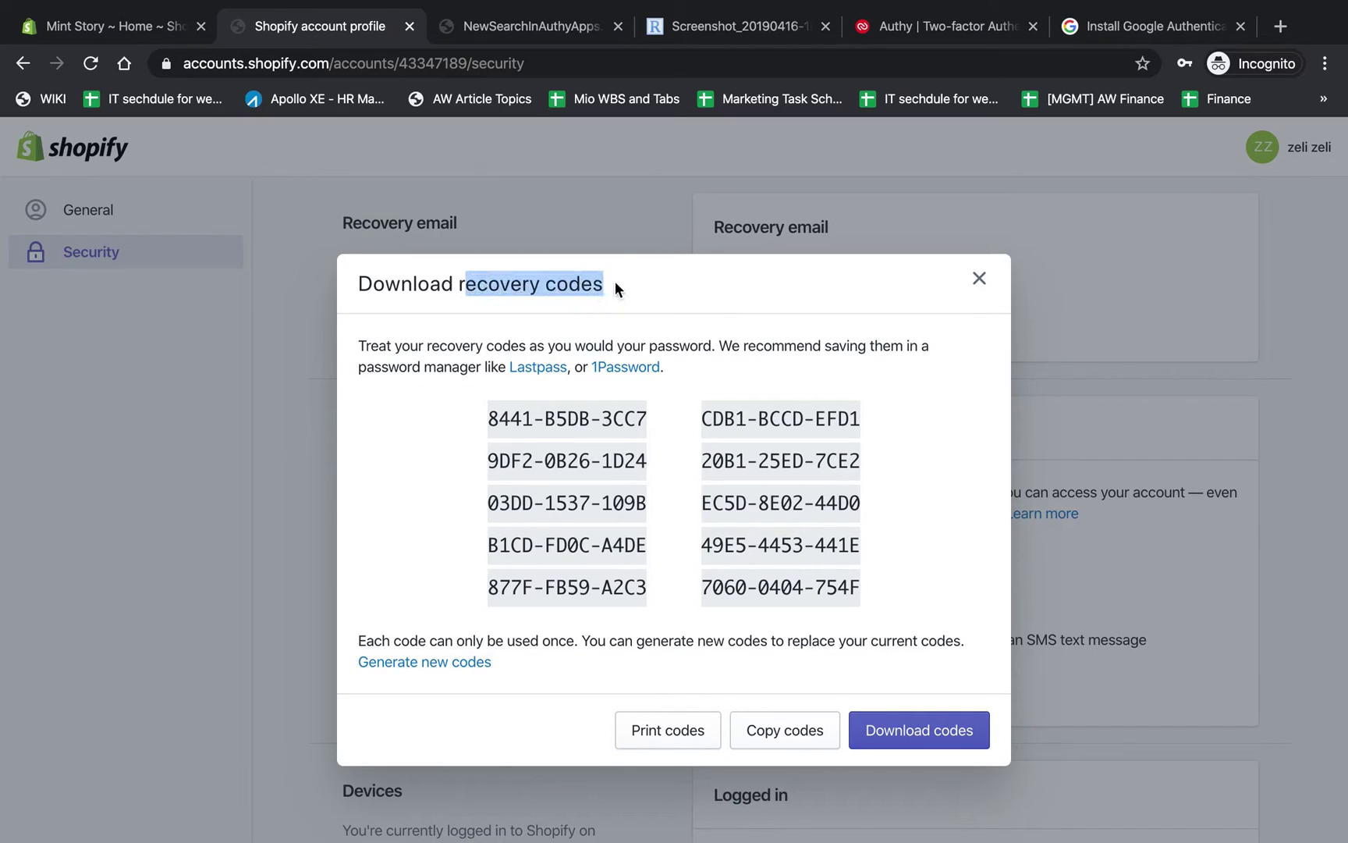
{"action": "left_click", "coordinate": [615, 285]}
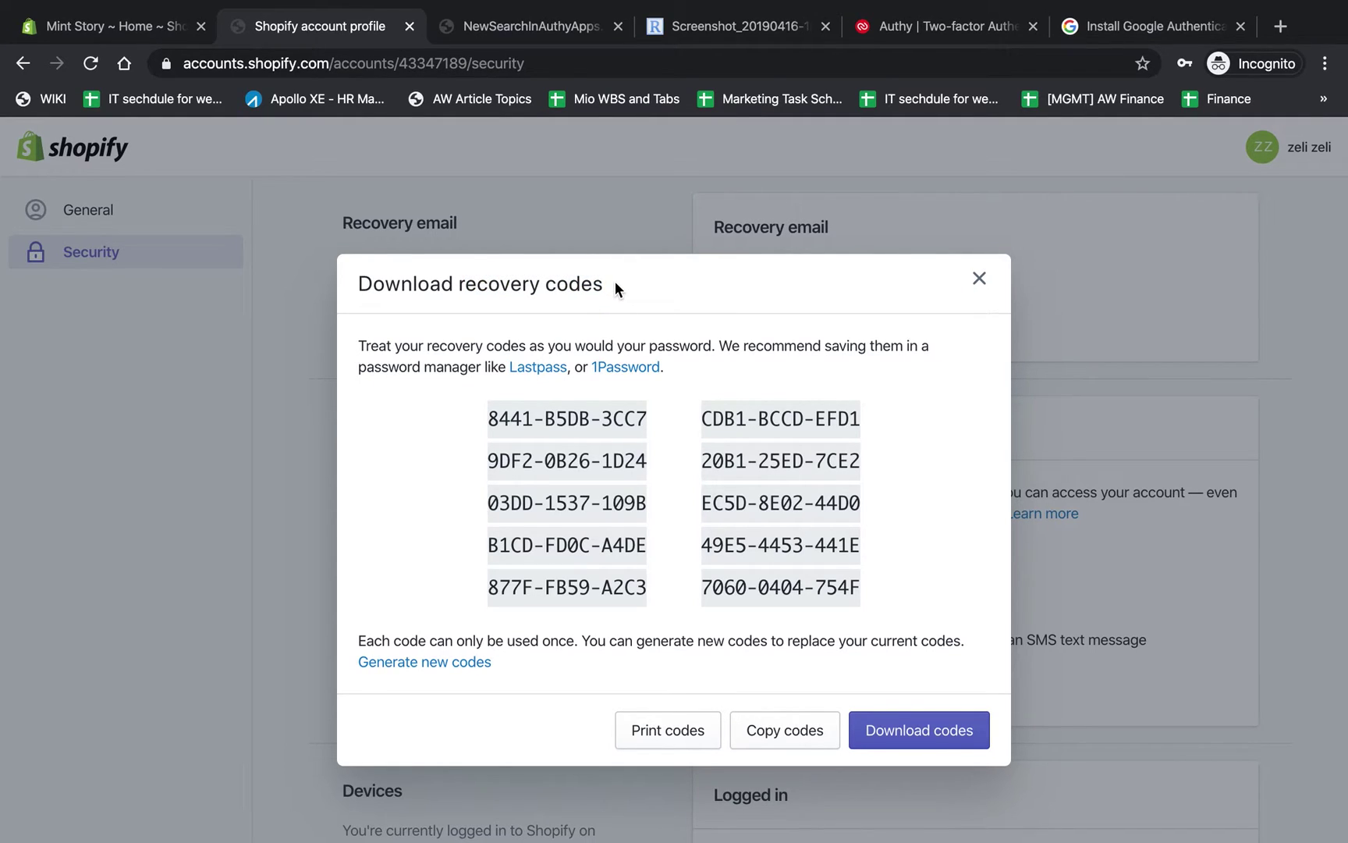
{"action": "left_click_drag", "start_coordinate": [485, 414], "coordinate": [875, 589]}
{"action": "left_click", "coordinate": [875, 589]}
{"action": "left_click_drag", "start_coordinate": [499, 418], "coordinate": [645, 415]}
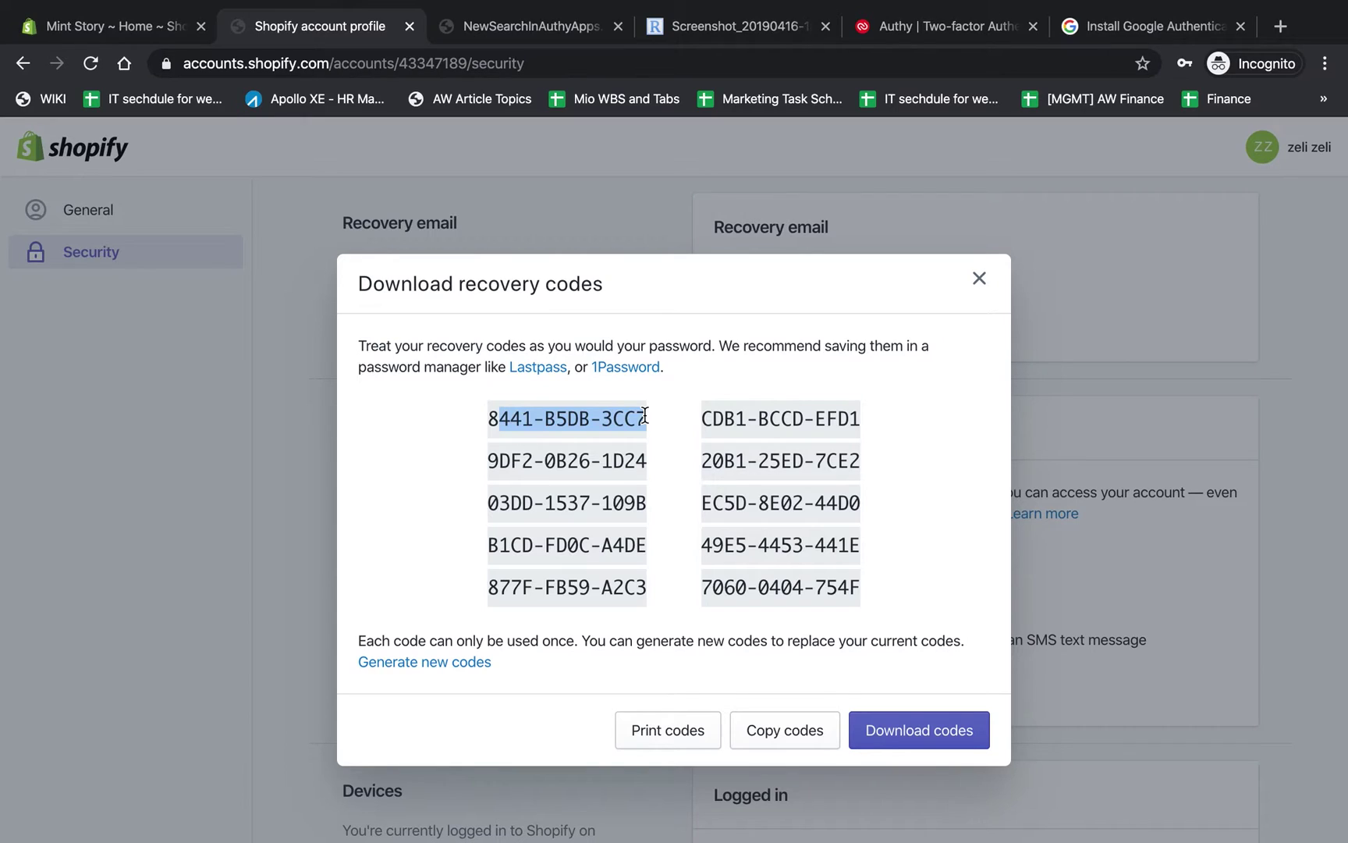
{"action": "left_click_drag", "start_coordinate": [367, 640], "coordinate": [572, 636]}
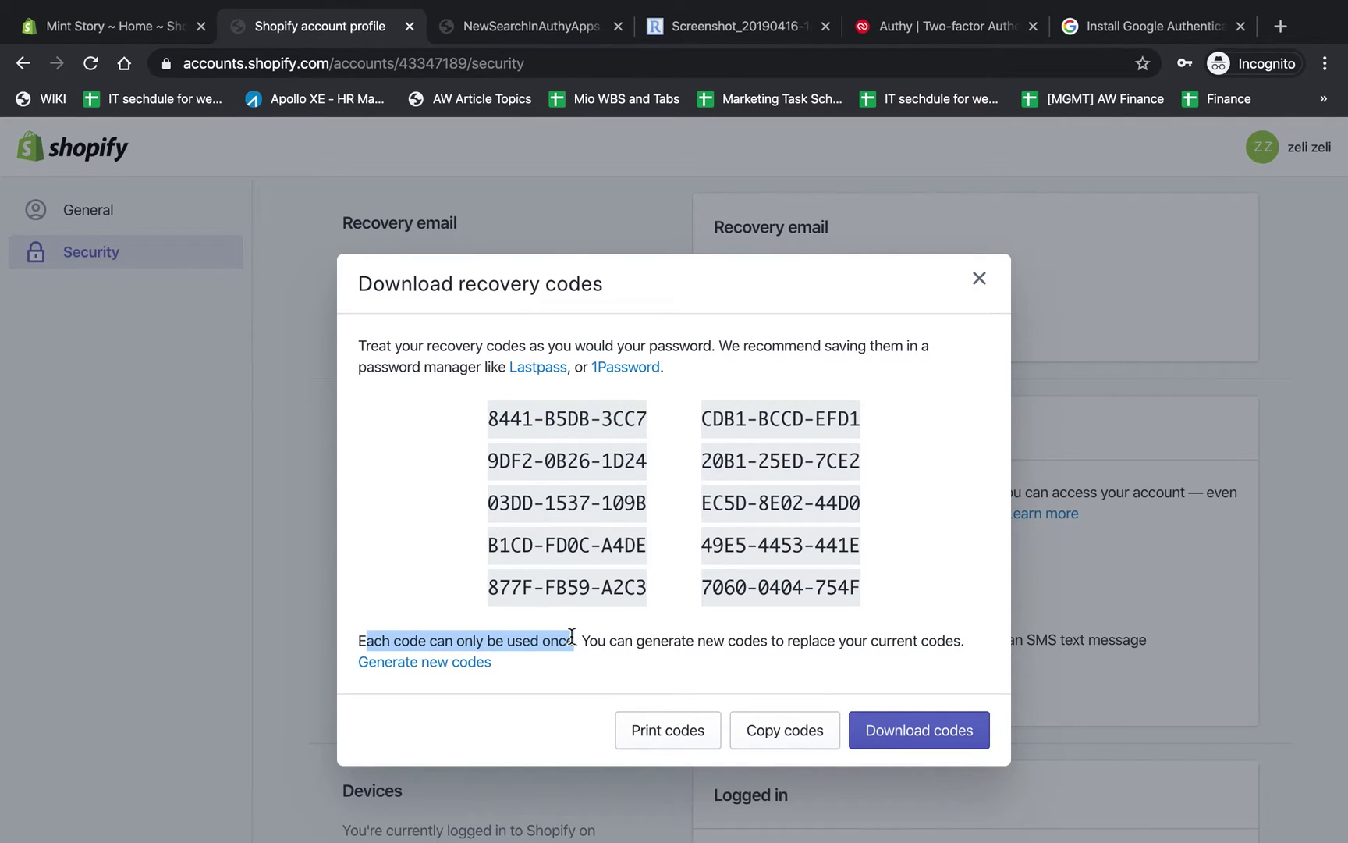
{"action": "left_click_drag", "start_coordinate": [499, 418], "coordinate": [652, 421]}
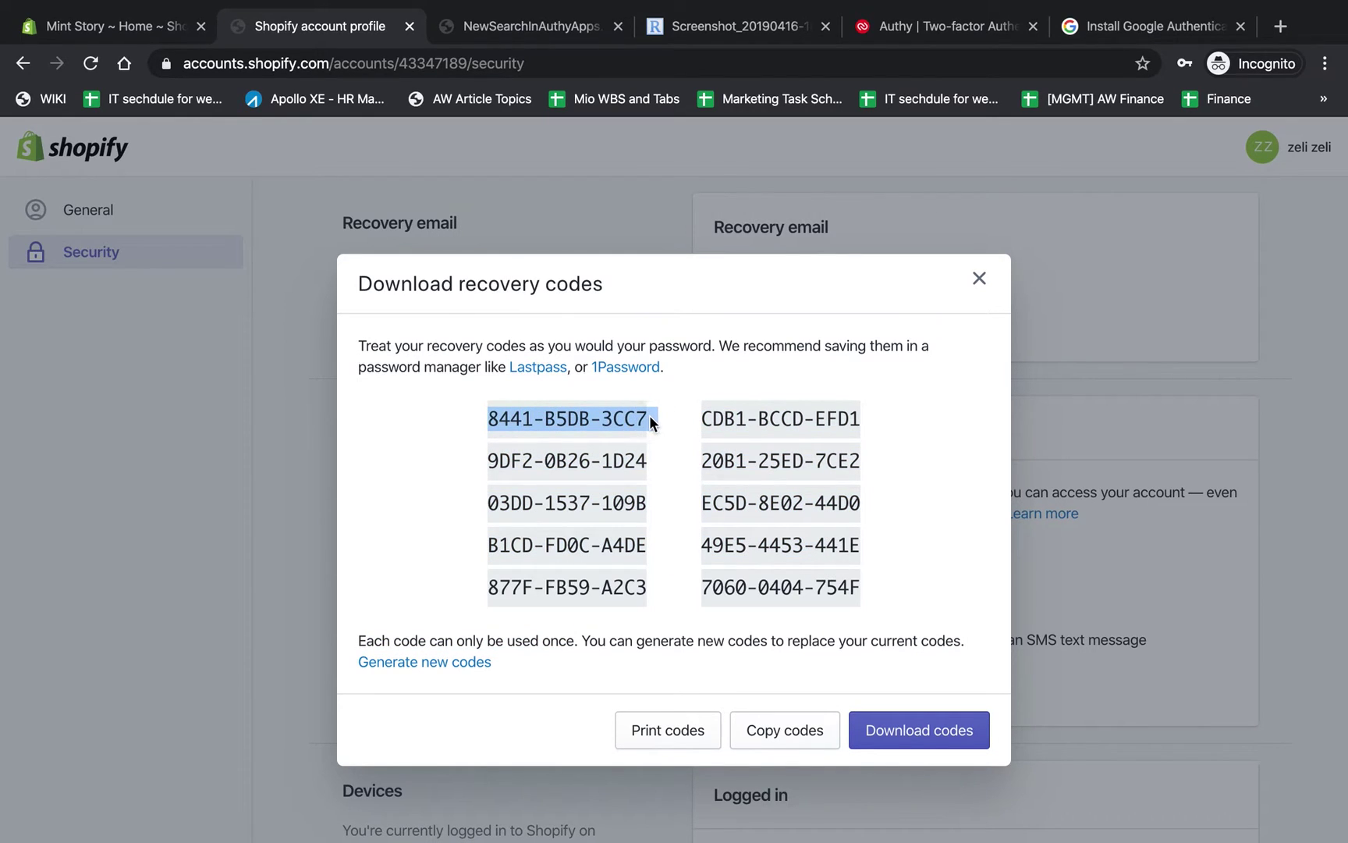
{"action": "left_click", "coordinate": [650, 415]}
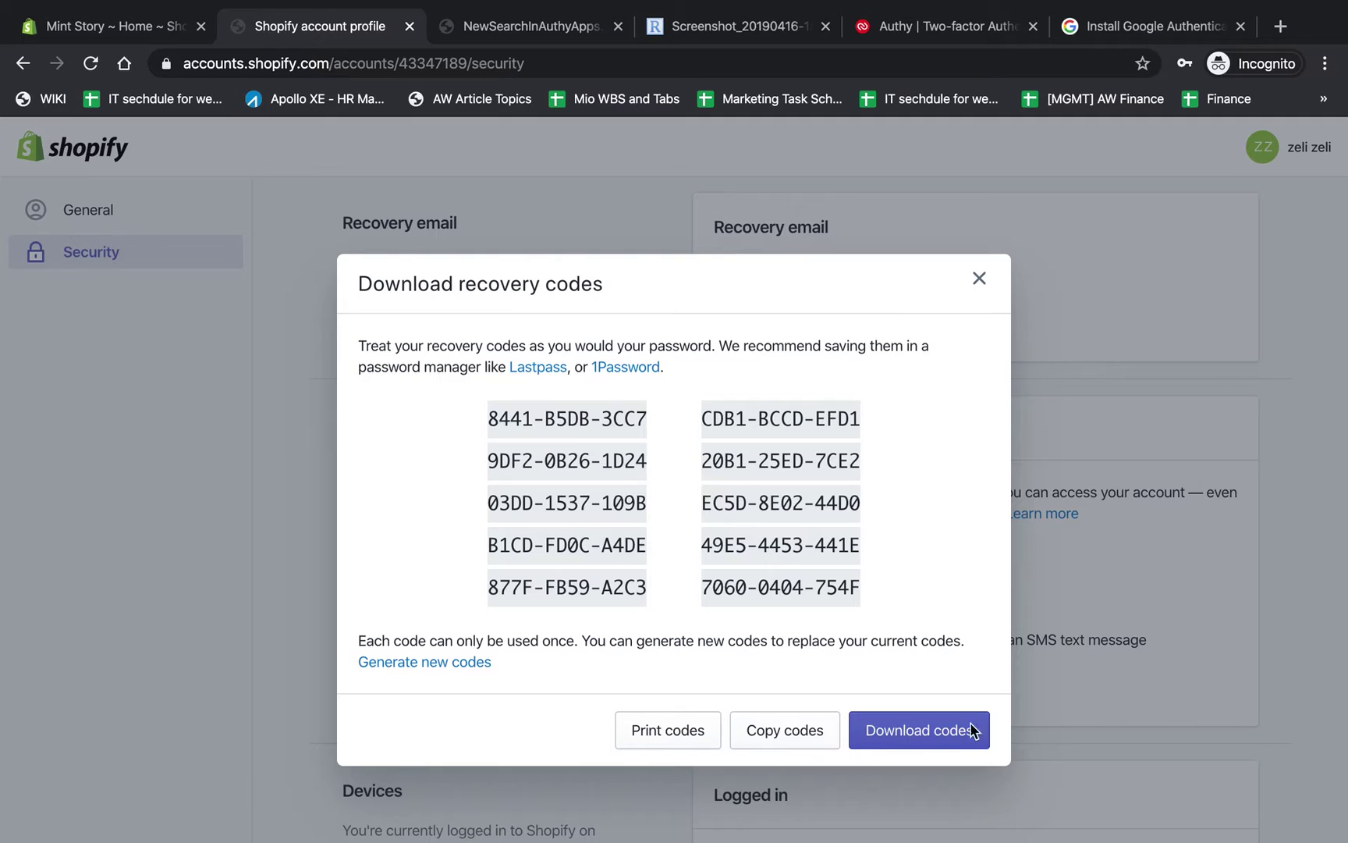
Glance at the Mint Story store tab, then close the recovery codes dialog
{"action": "left_click", "coordinate": [160, 27]}
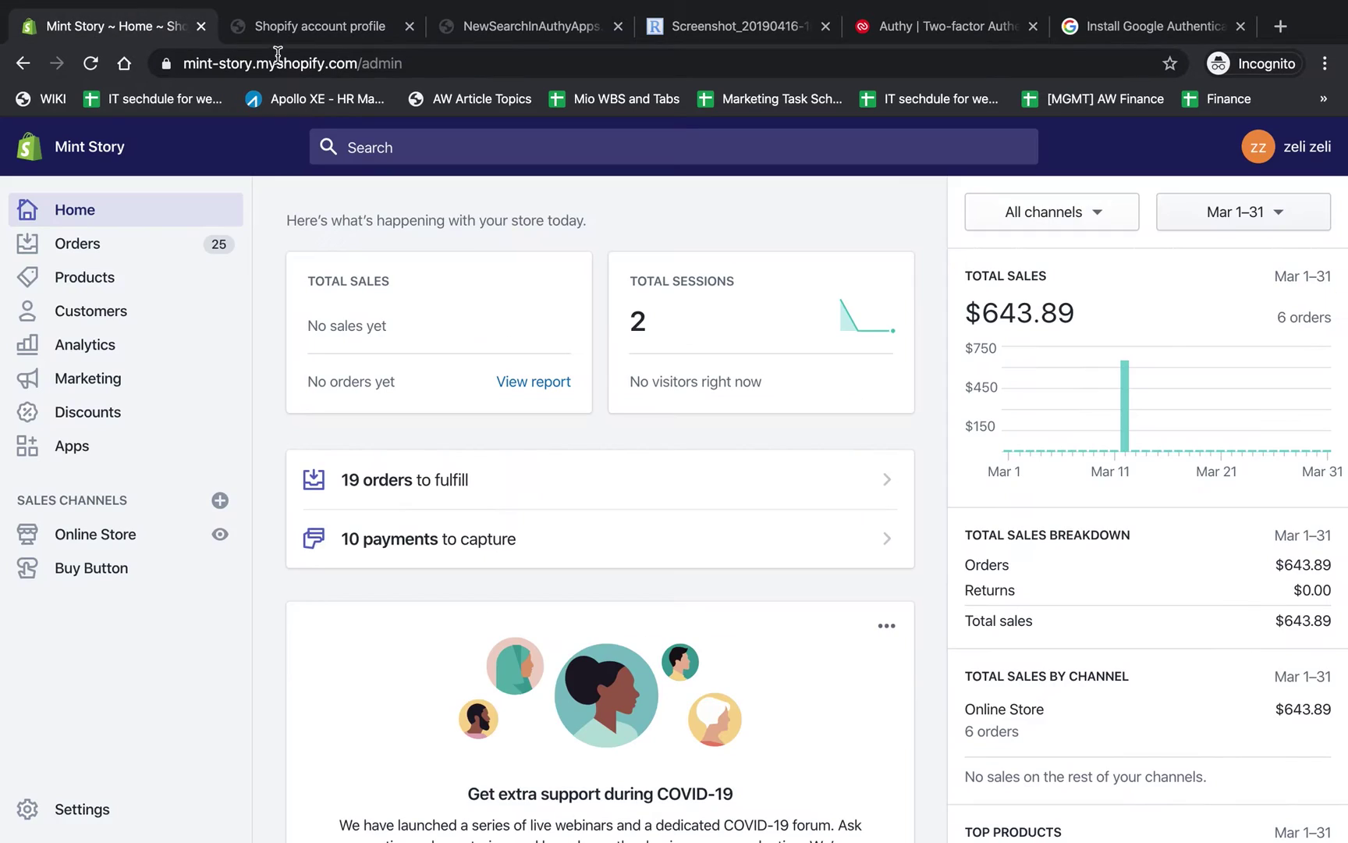
{"action": "left_click", "coordinate": [296, 30]}
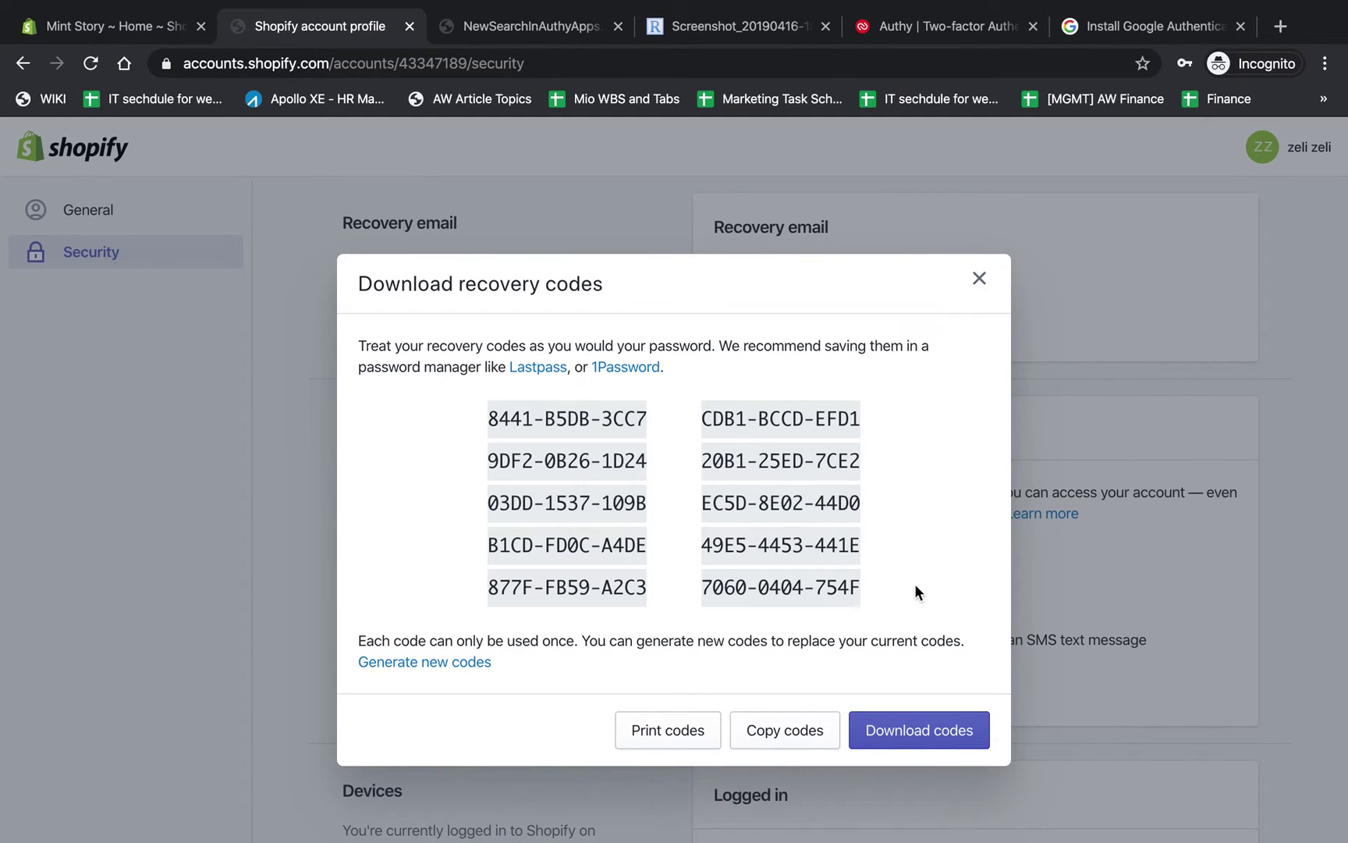
{"action": "left_click", "coordinate": [980, 281]}
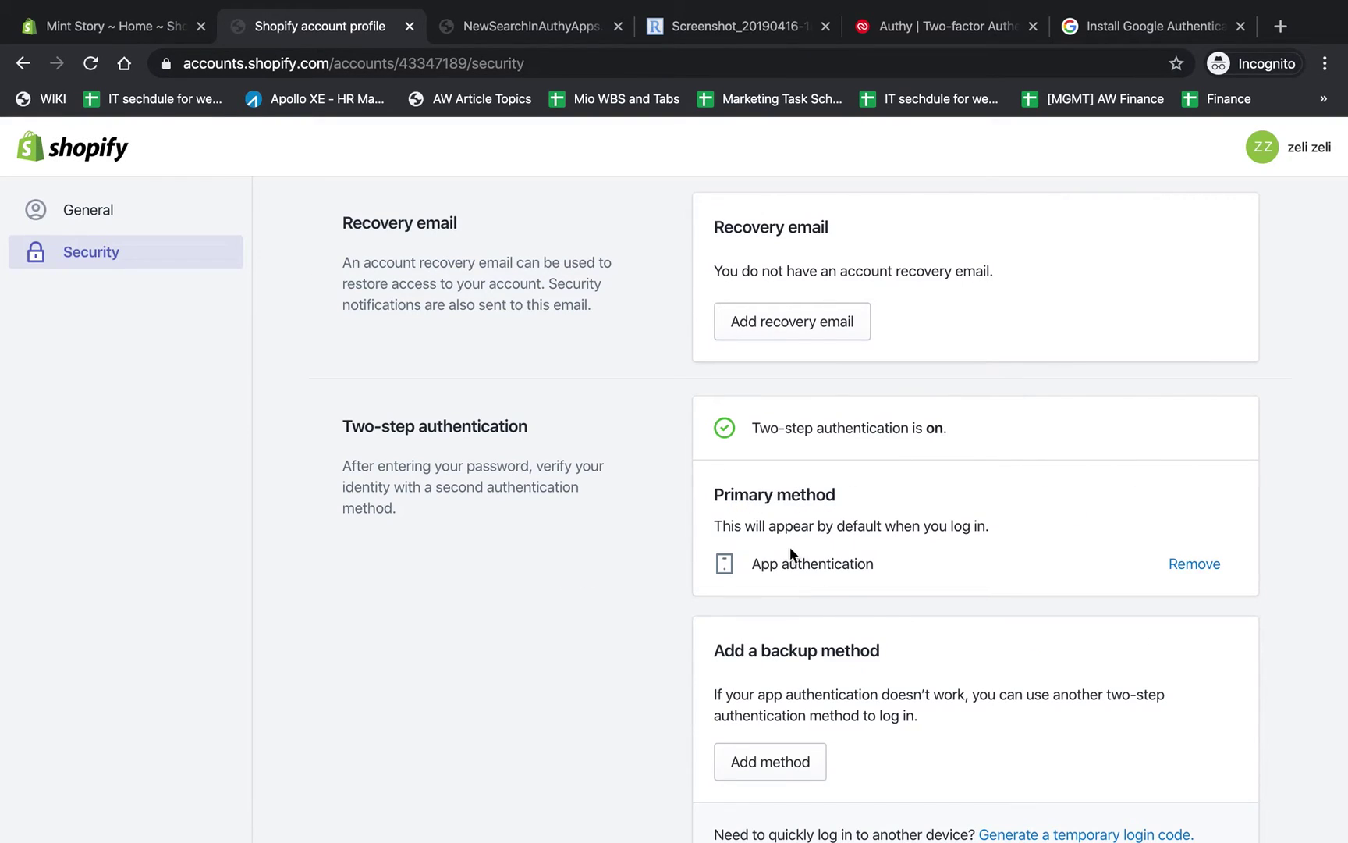
{"action": "left_click", "coordinate": [1299, 146]}
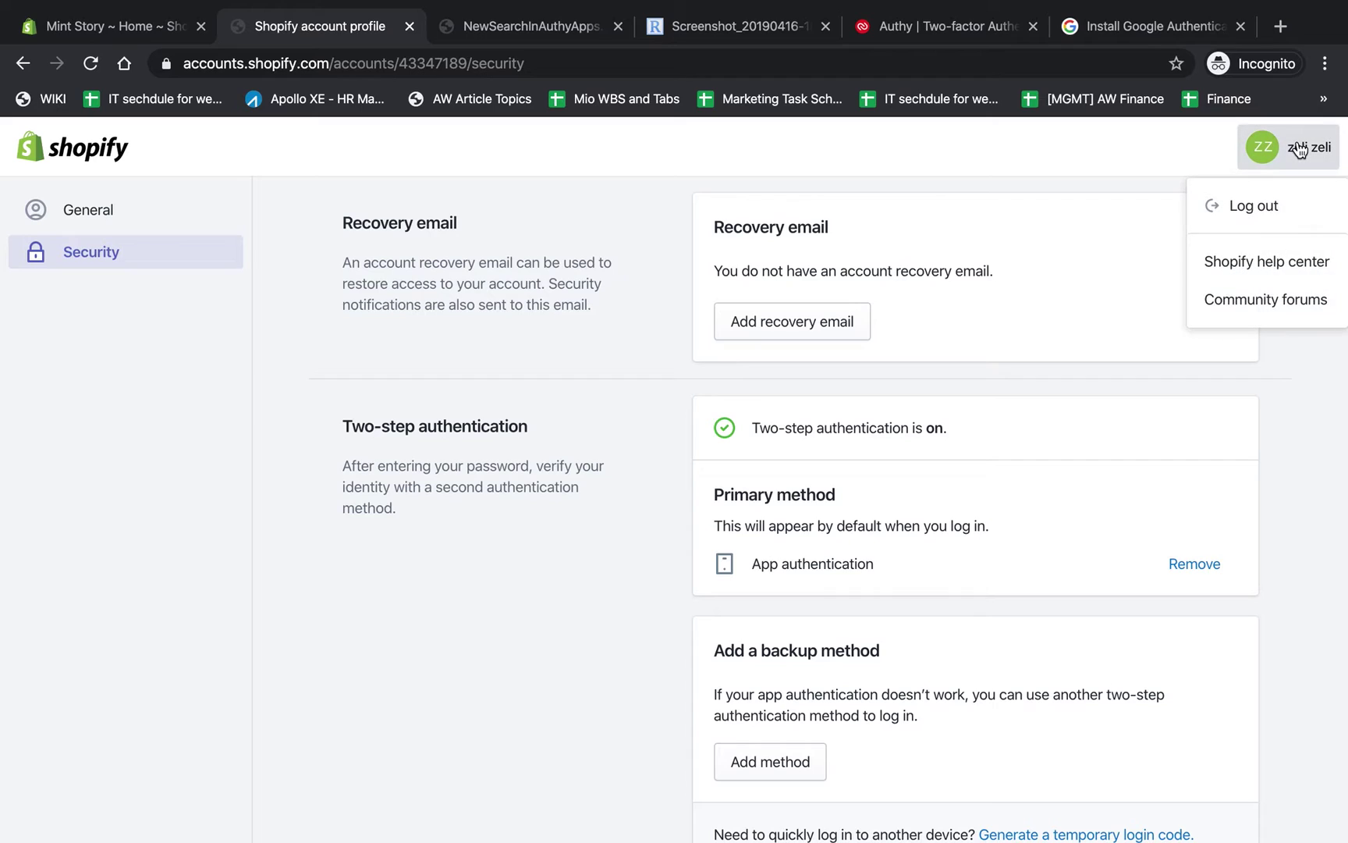
{"action": "left_click", "coordinate": [1259, 207]}
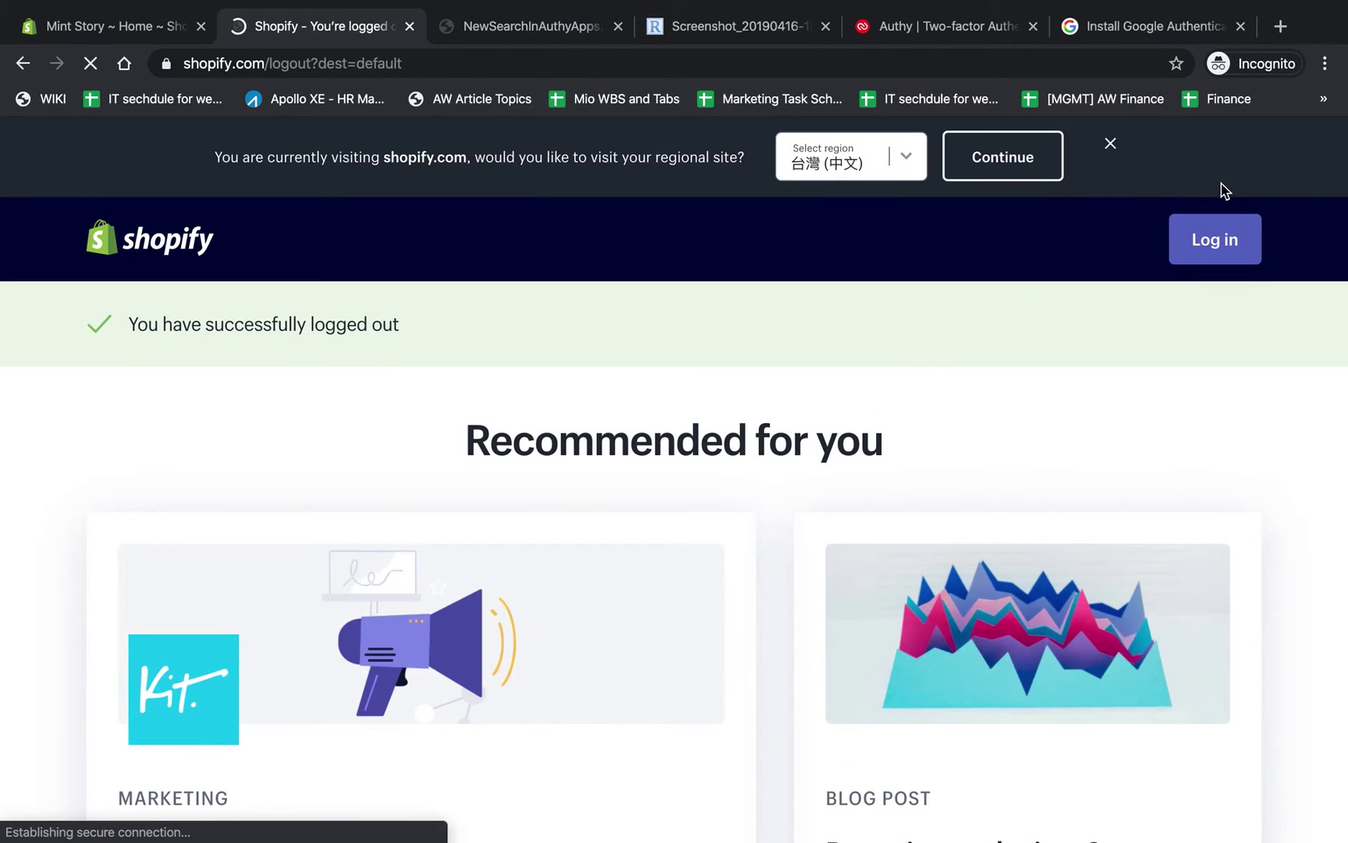
{"action": "left_click", "coordinate": [1223, 227]}
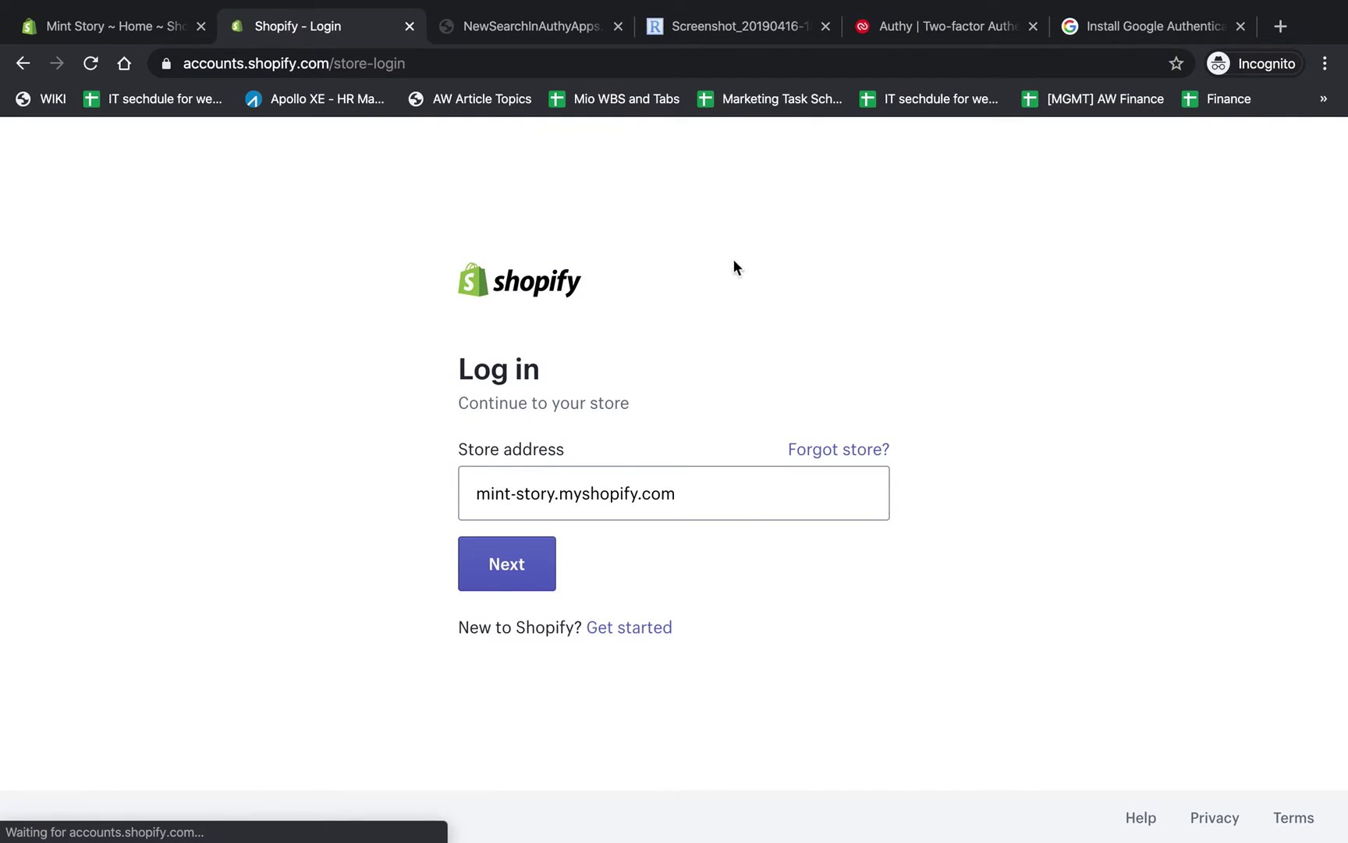
{"action": "left_click", "coordinate": [507, 581]}
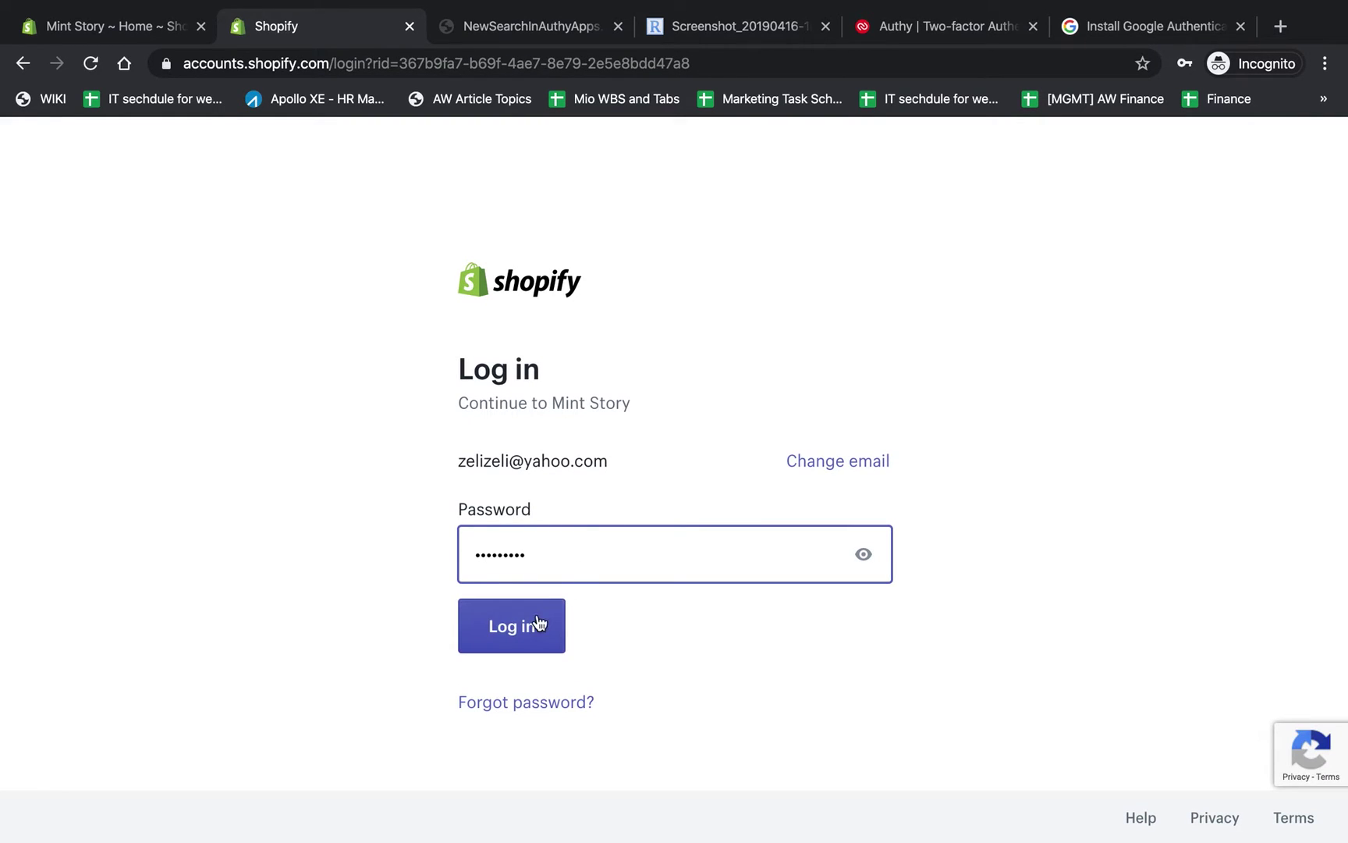
{"action": "left_click", "coordinate": [538, 623]}
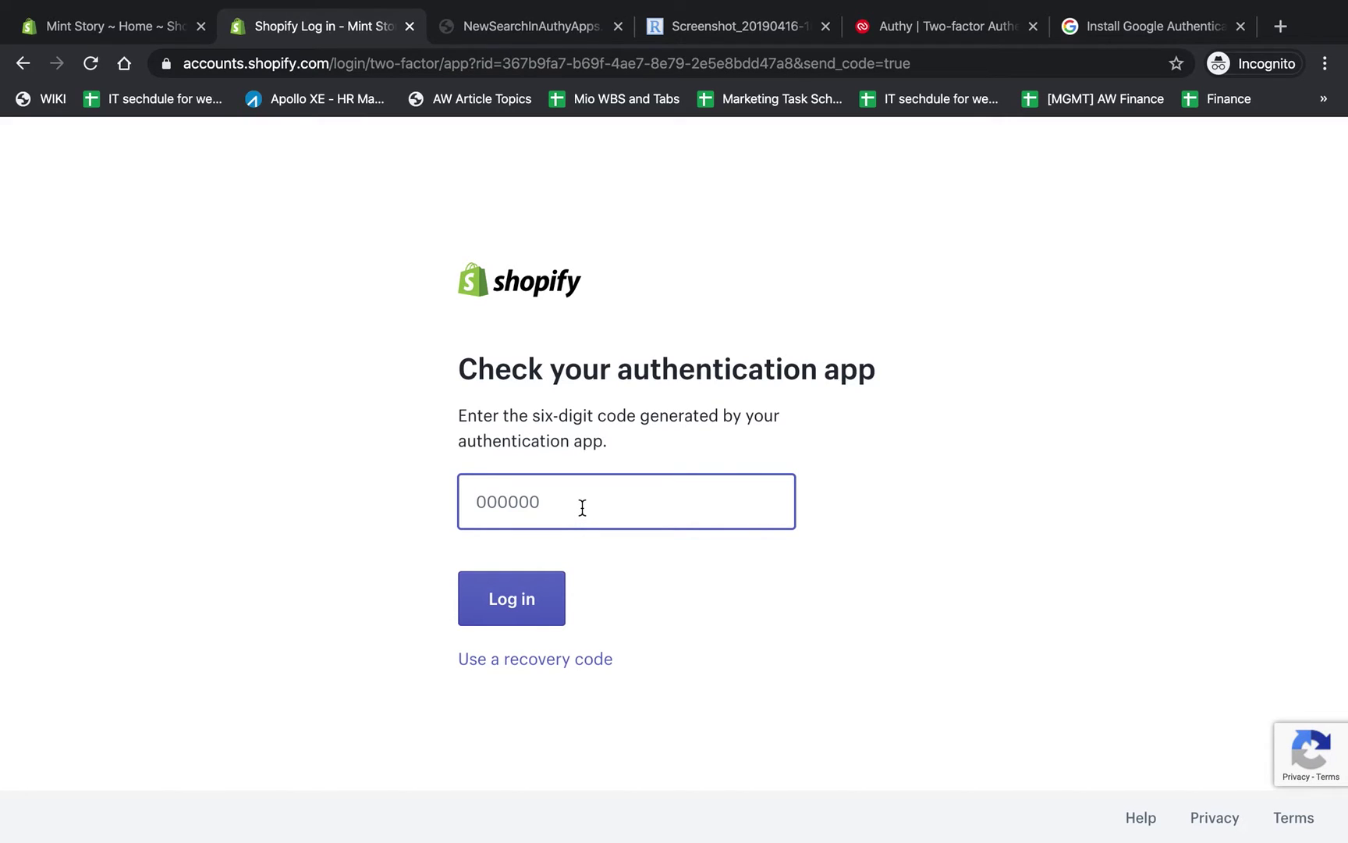
{"action": "left_click", "coordinate": [507, 593]}
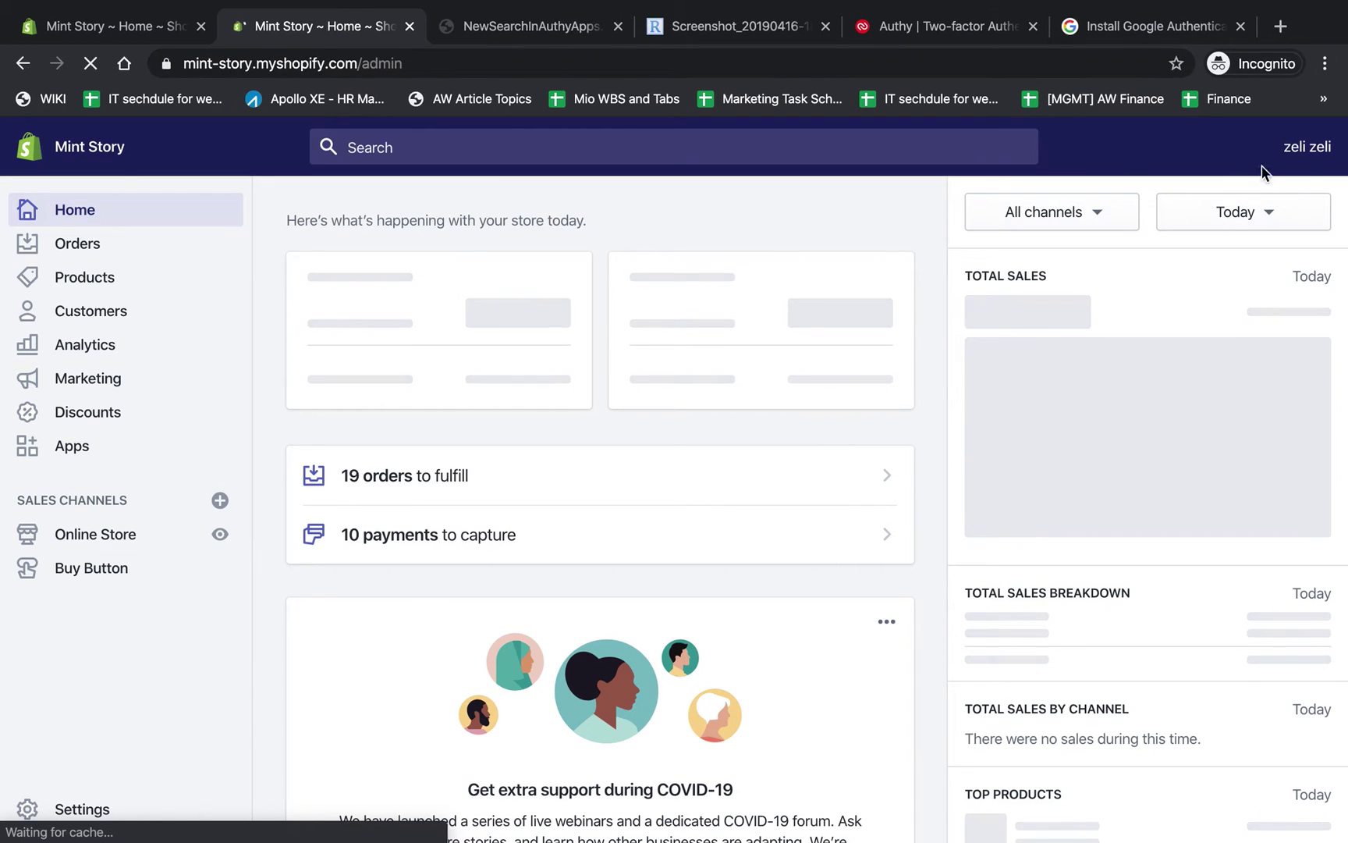
Get to the account's Security settings through the store admin's account menu
{"action": "left_click", "coordinate": [1300, 160]}
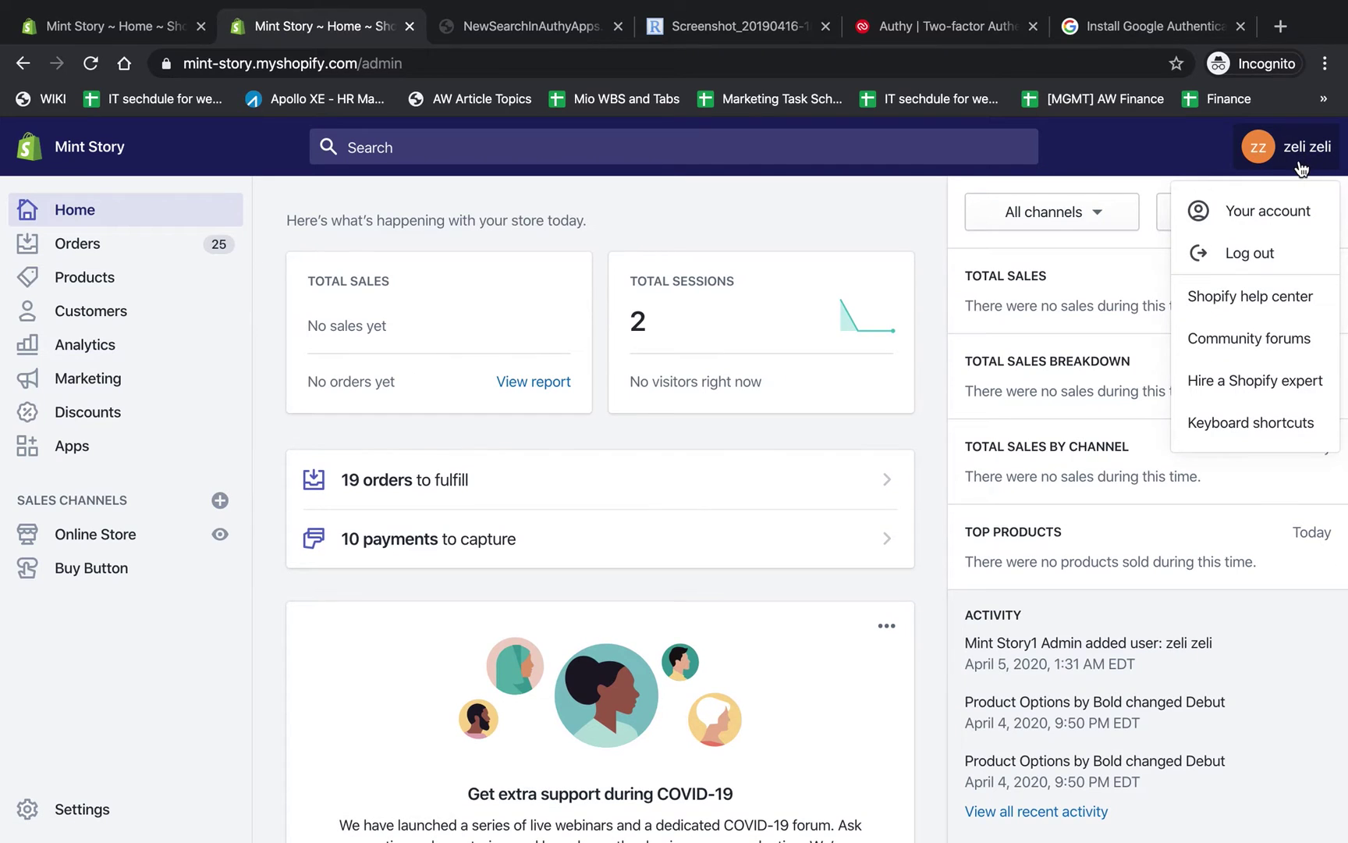
{"action": "left_click", "coordinate": [1271, 217]}
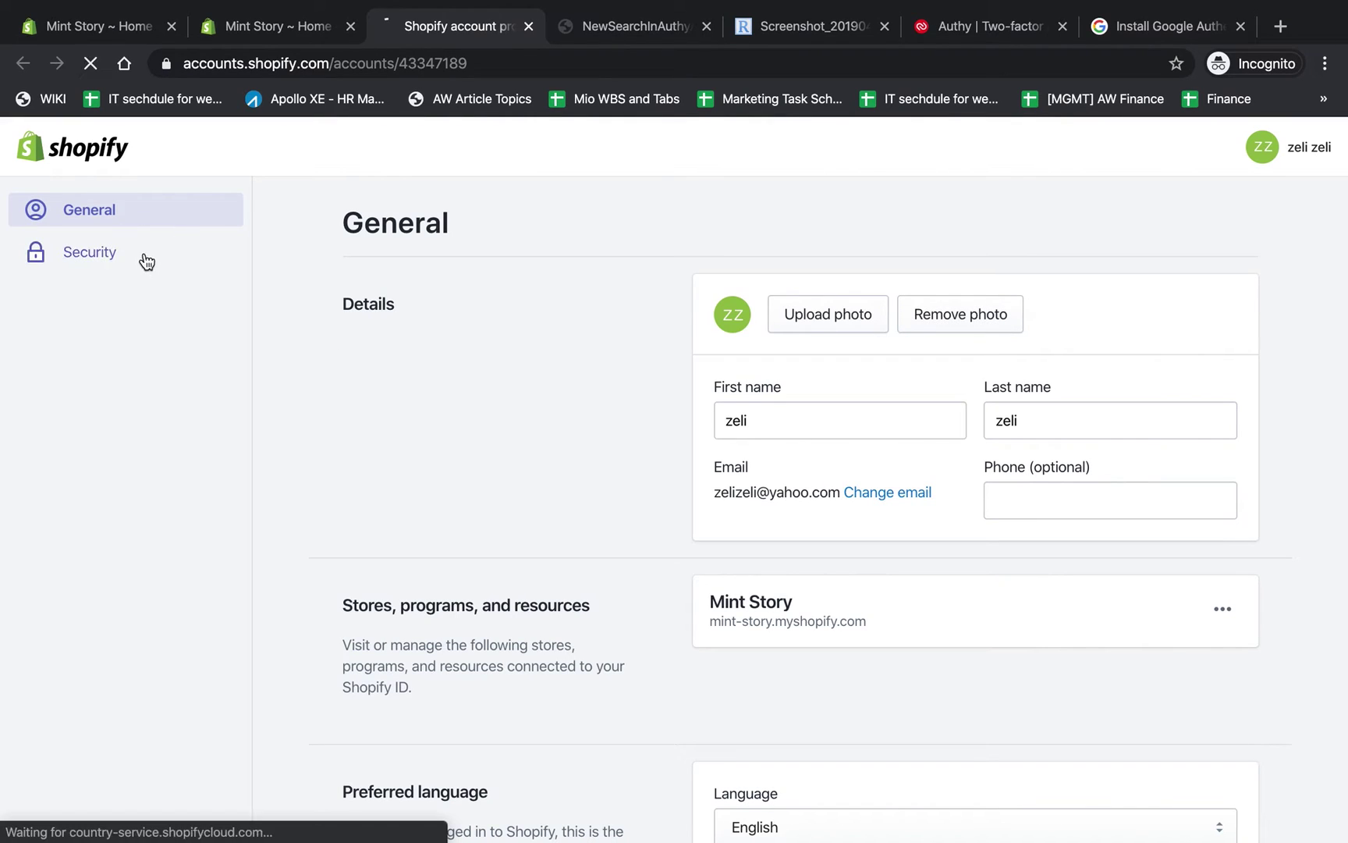
{"action": "left_click", "coordinate": [351, 26]}
{"action": "scroll", "coordinate": [710, 591], "scroll_direction": "down", "scroll_amount": 4}
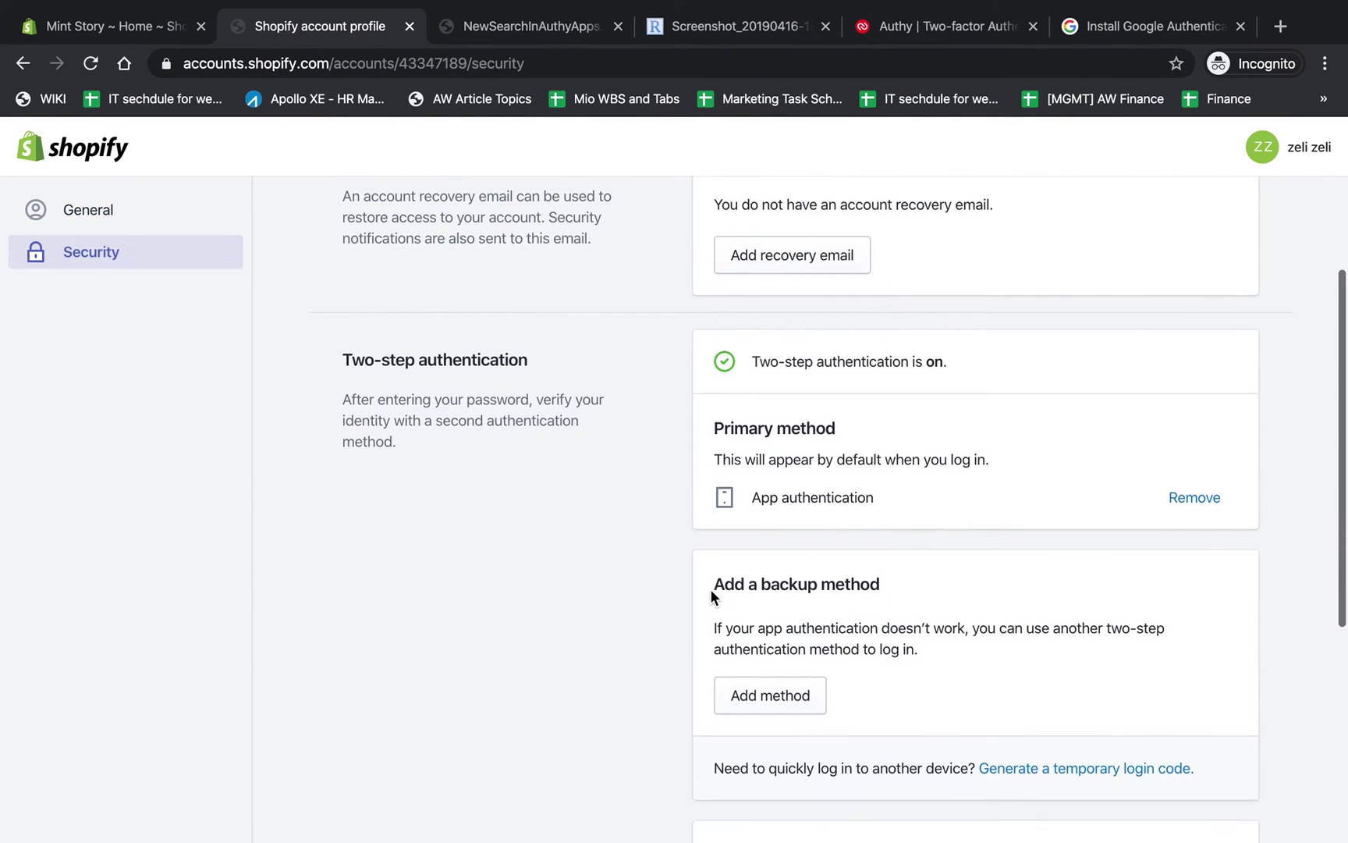
Remove app authentication with password confirmation, then start turning two-step back on
{"action": "left_click", "coordinate": [1181, 509]}
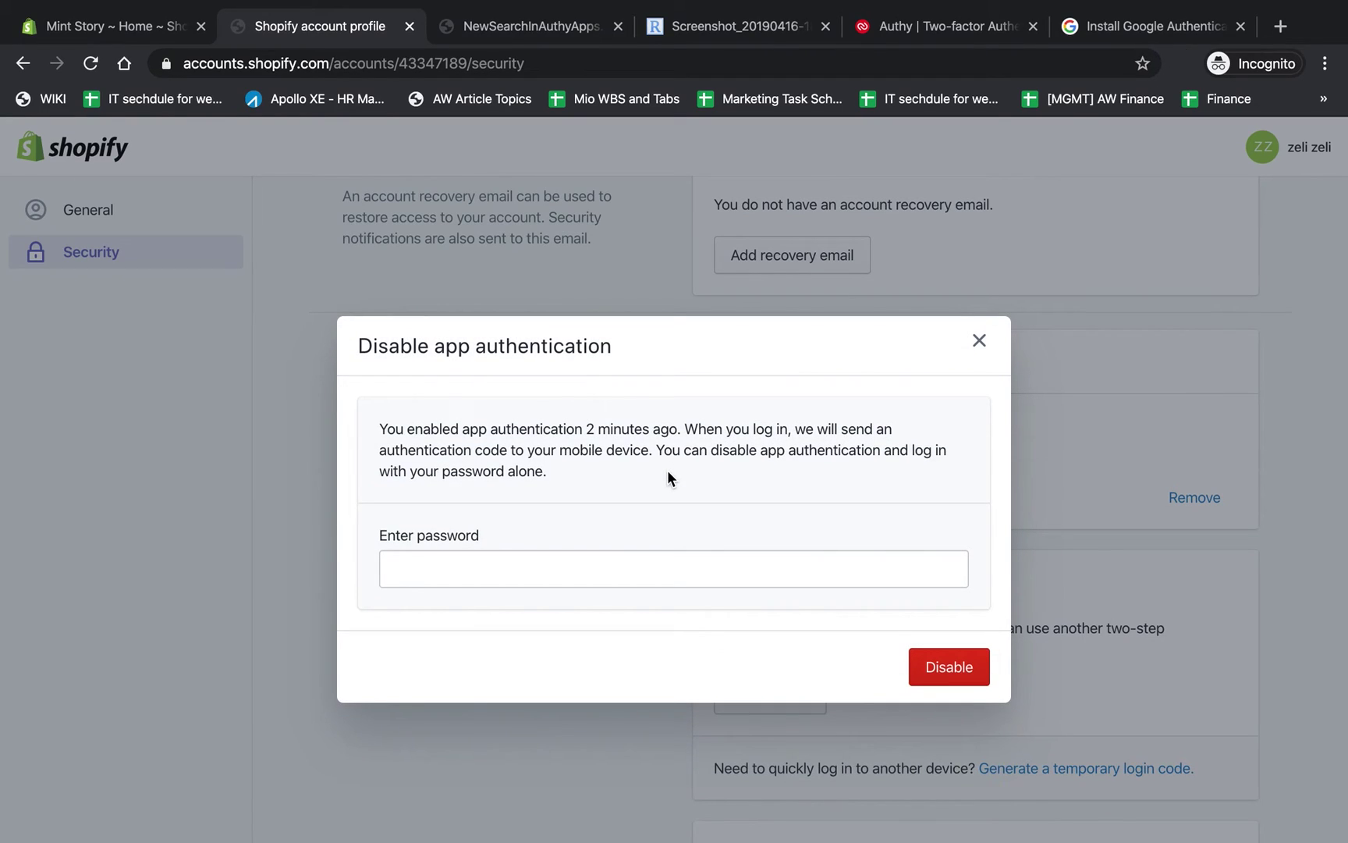
{"action": "left_click", "coordinate": [660, 578]}
{"action": "key", "text": "ctrl+v"}
{"action": "left_click", "coordinate": [964, 672]}
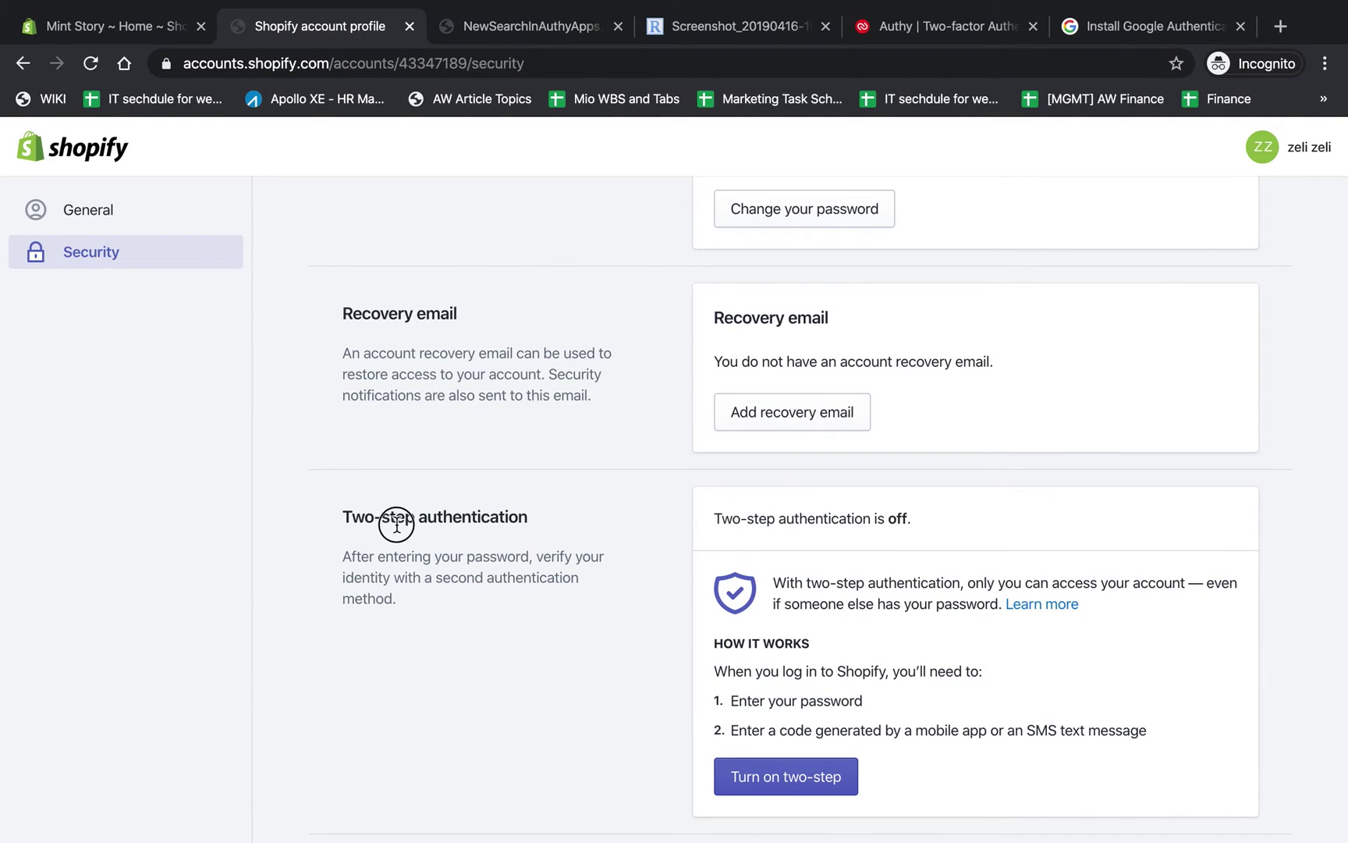
{"action": "left_click_drag", "start_coordinate": [378, 516], "coordinate": [527, 516]}
{"action": "left_click", "coordinate": [793, 781]}
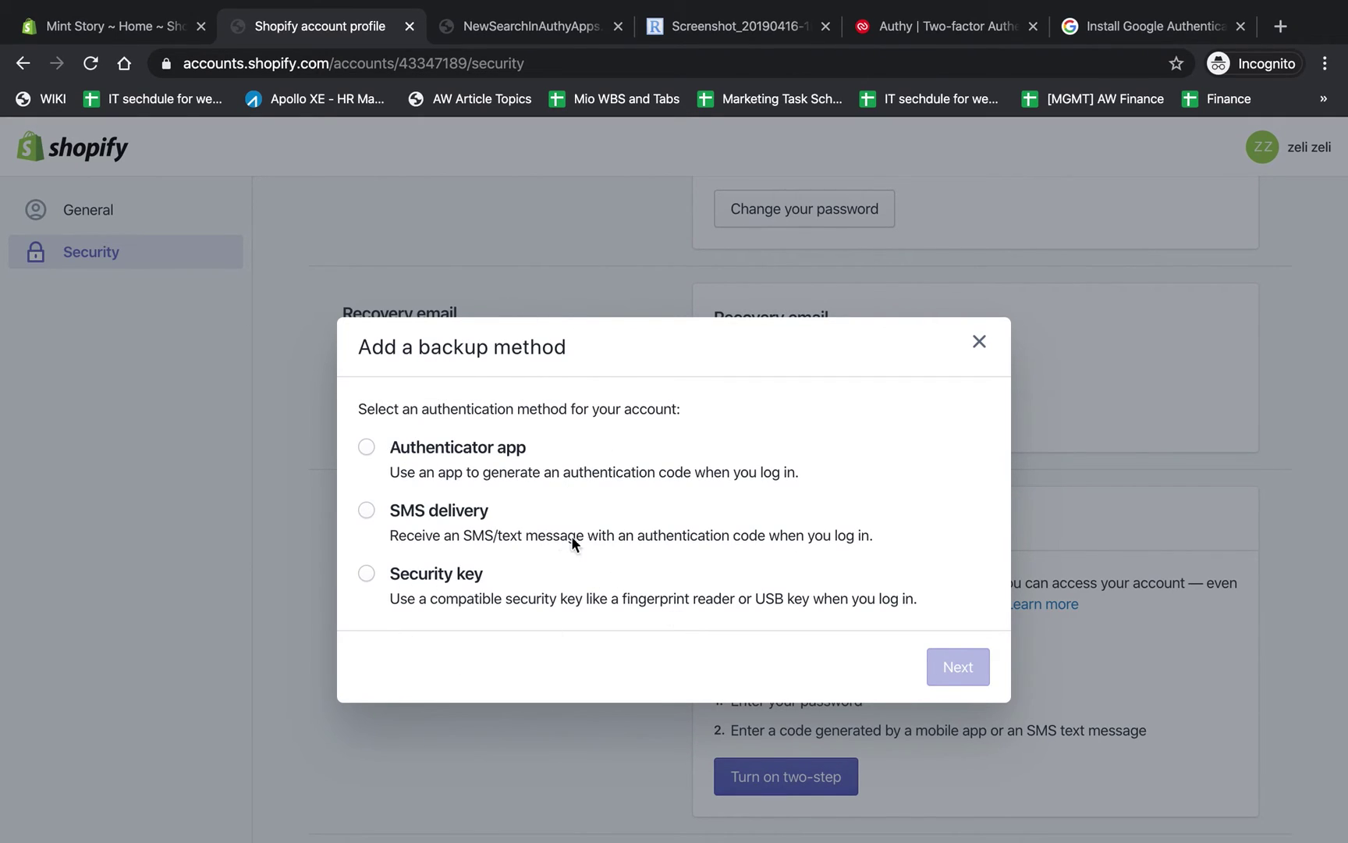
Compare the security key, authenticator app and SMS options, finally selecting SMS delivery
{"action": "left_click_drag", "start_coordinate": [413, 346], "coordinate": [544, 337]}
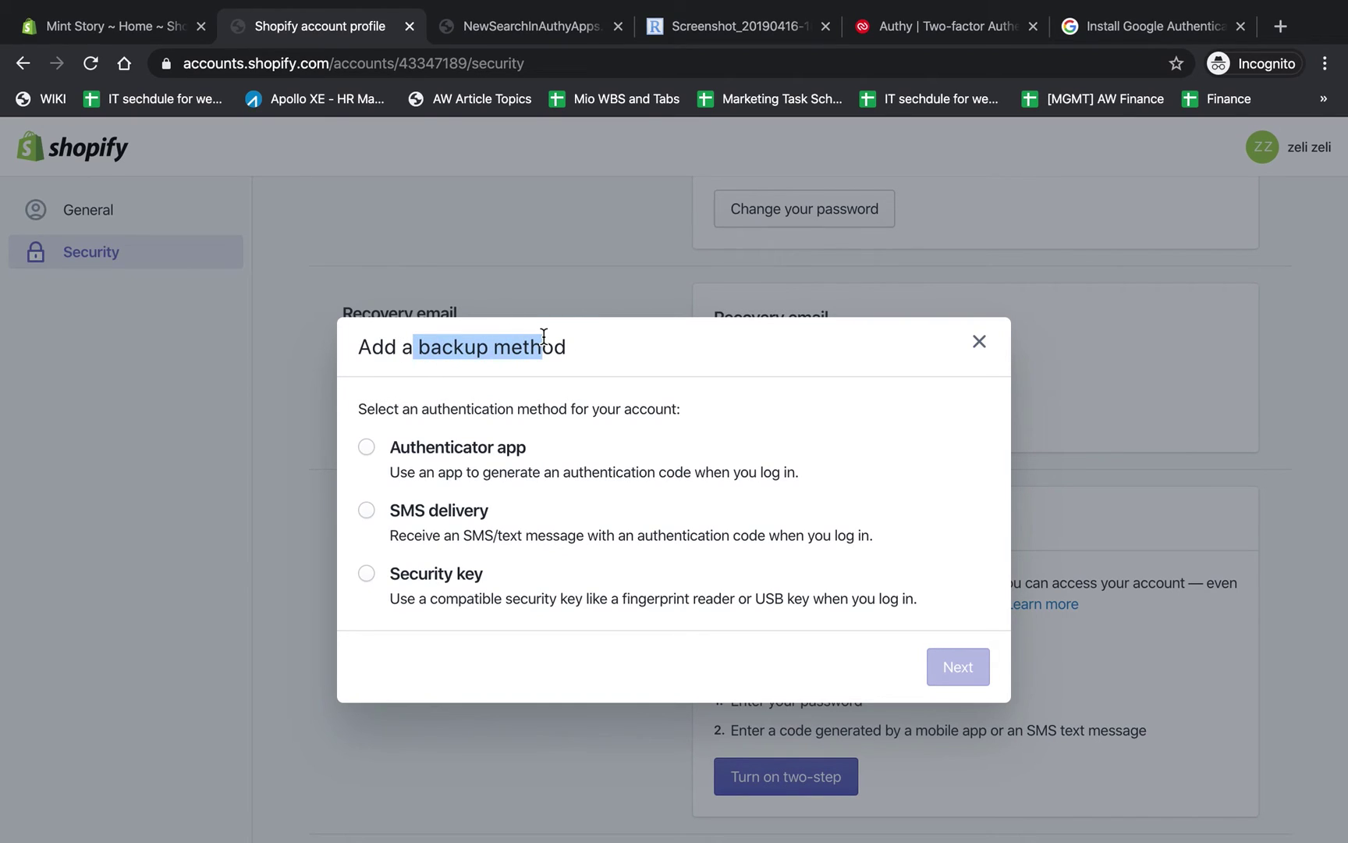
{"action": "left_click", "coordinate": [544, 337]}
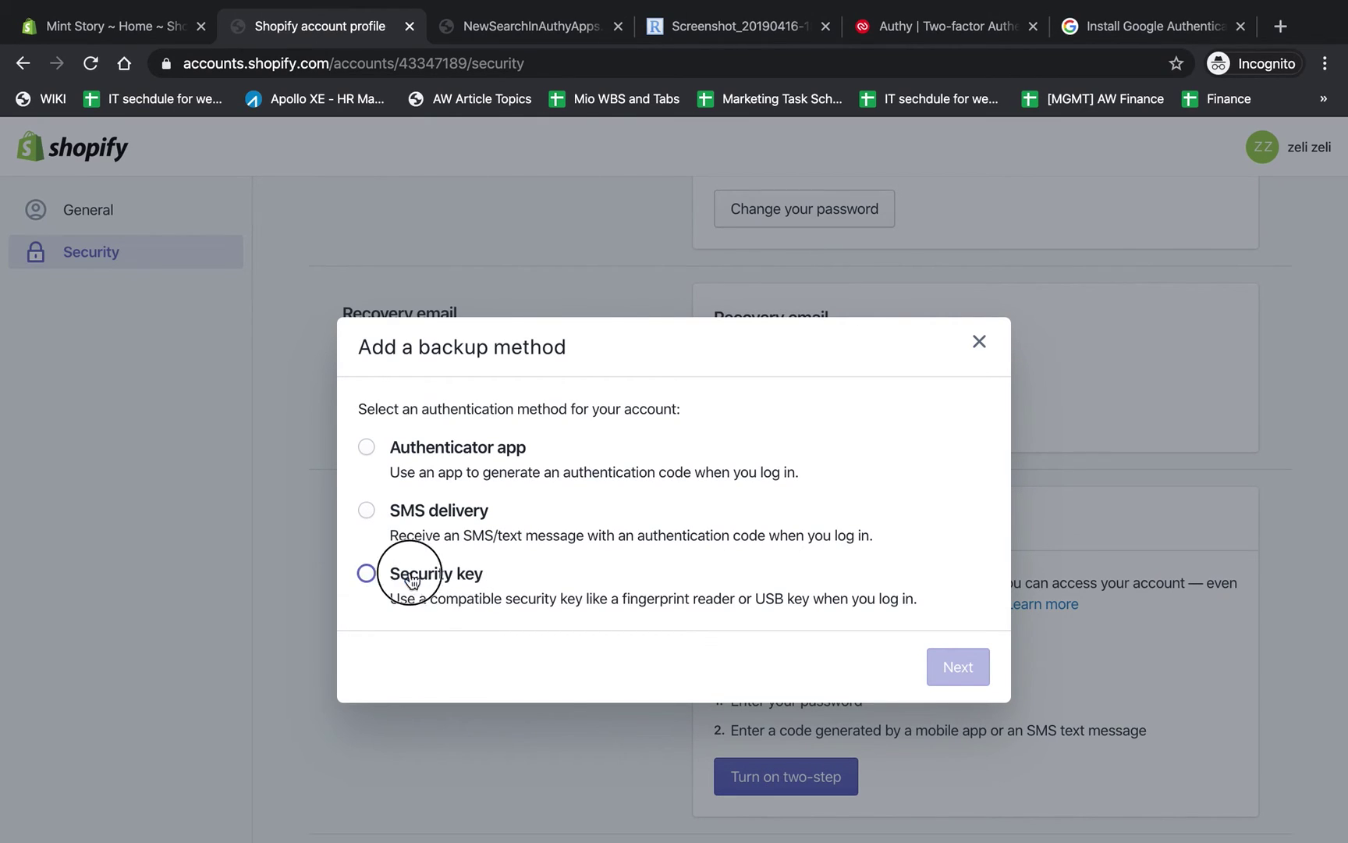
{"action": "left_click_drag", "start_coordinate": [400, 573], "coordinate": [483, 584]}
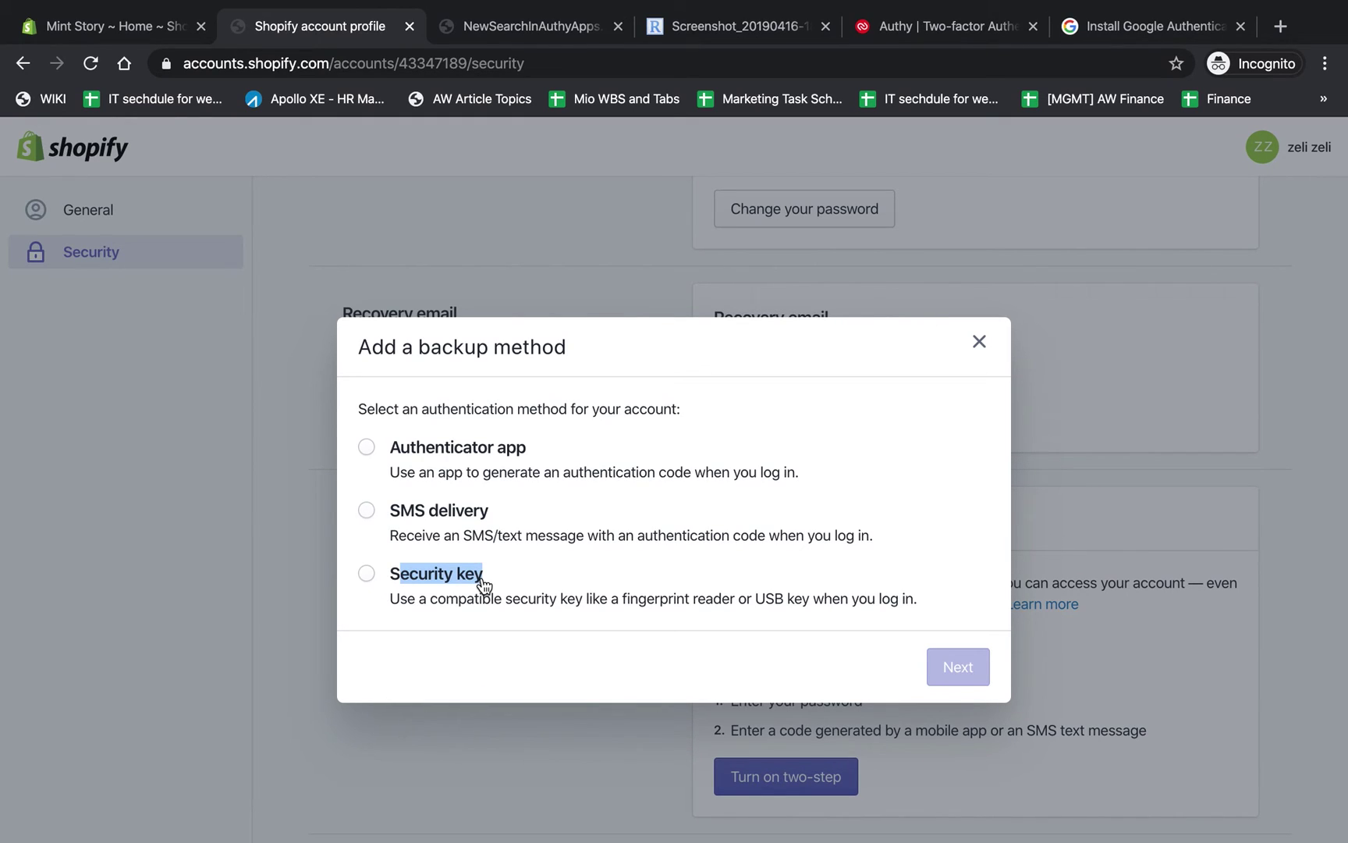
{"action": "left_click", "coordinate": [418, 581]}
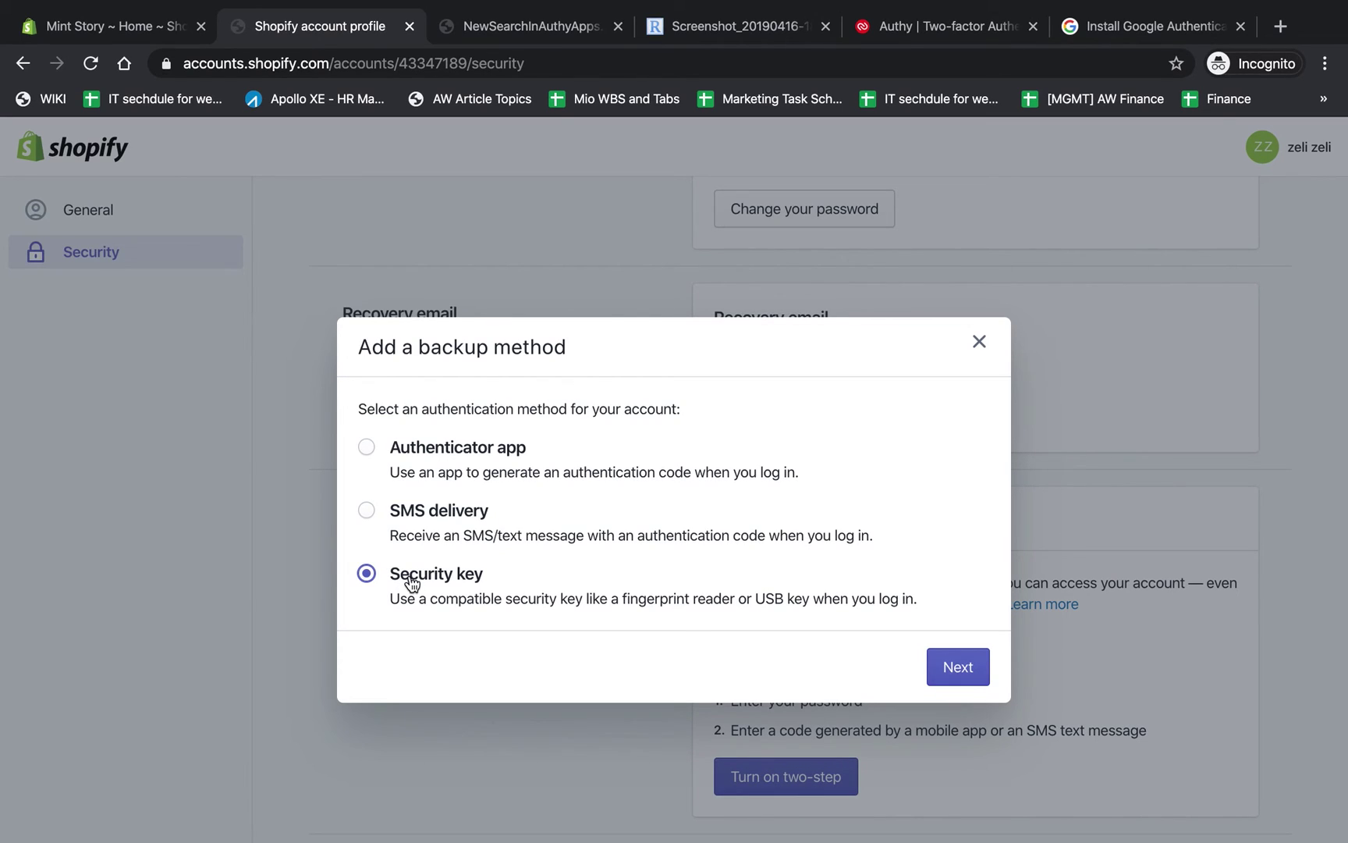
{"action": "left_click_drag", "start_coordinate": [409, 447], "coordinate": [514, 454]}
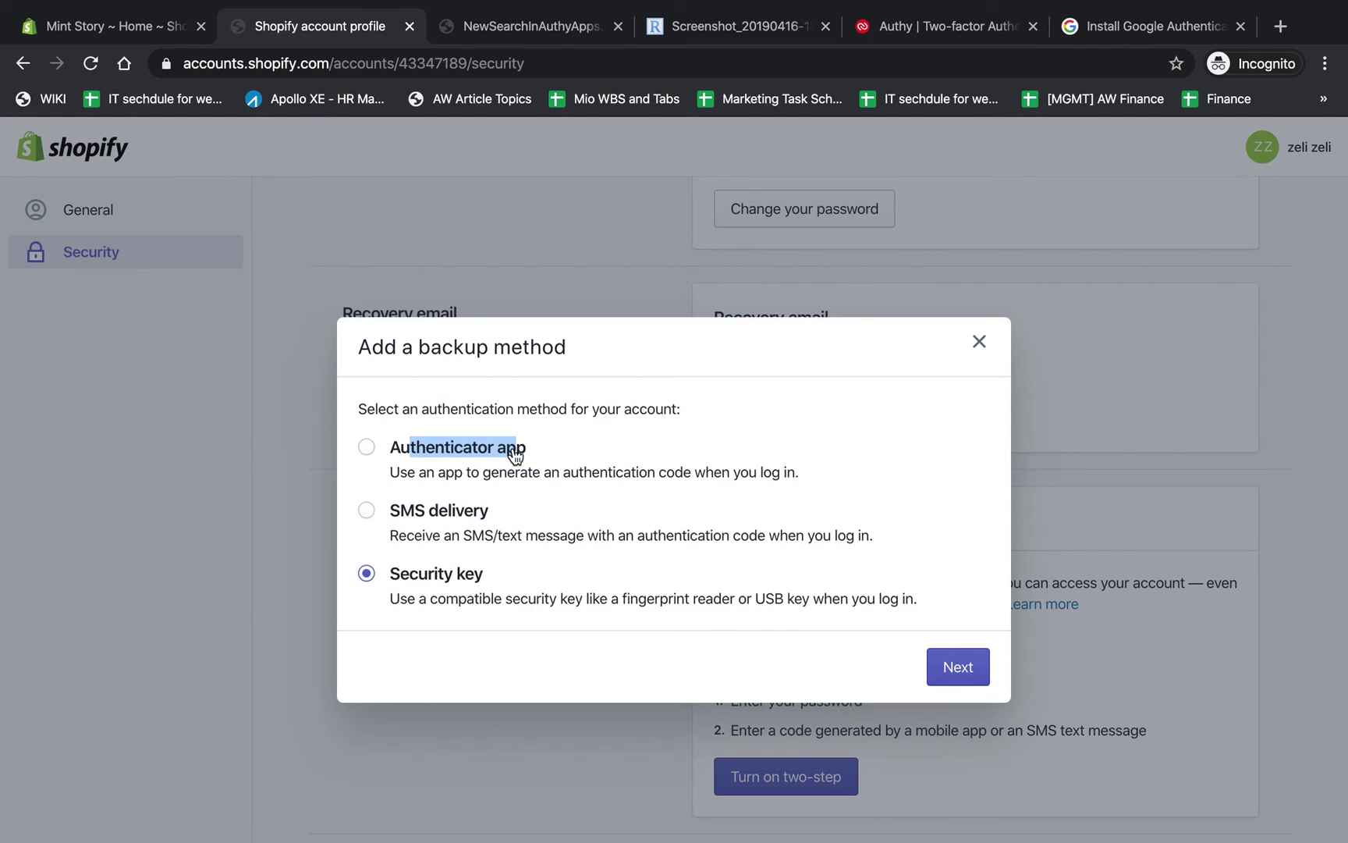
{"action": "left_click", "coordinate": [515, 455]}
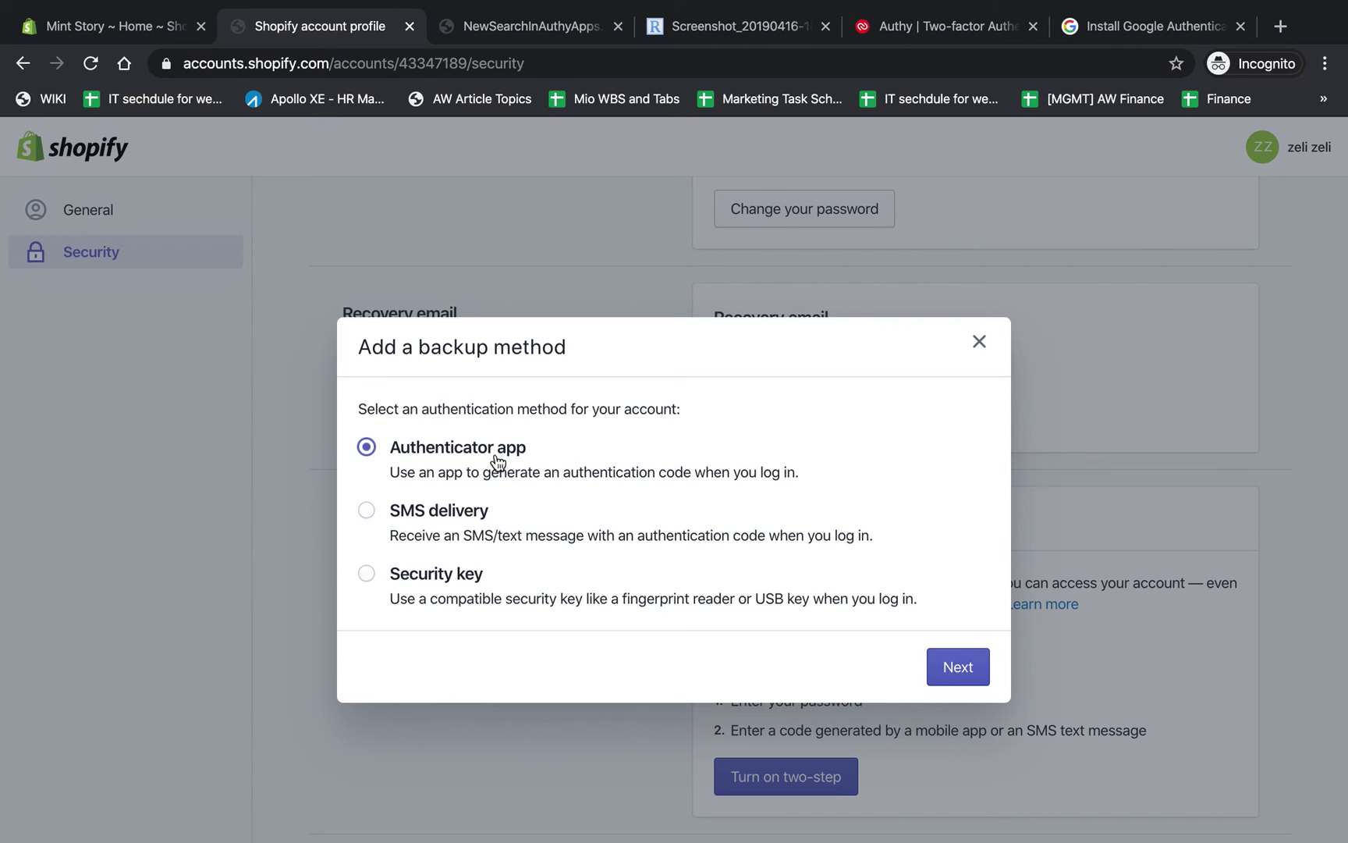
{"action": "left_click_drag", "start_coordinate": [378, 511], "coordinate": [488, 516]}
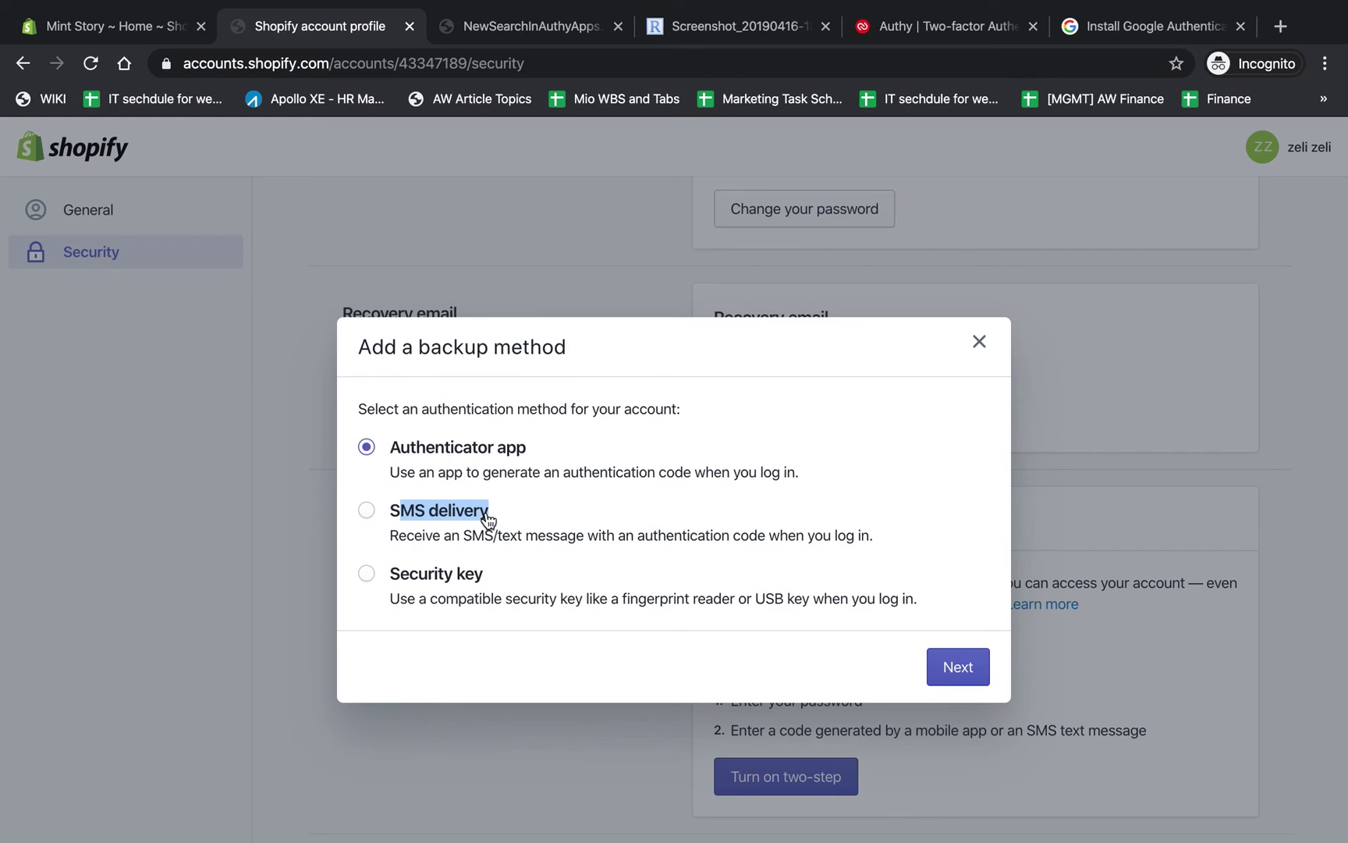
{"action": "left_click", "coordinate": [424, 517]}
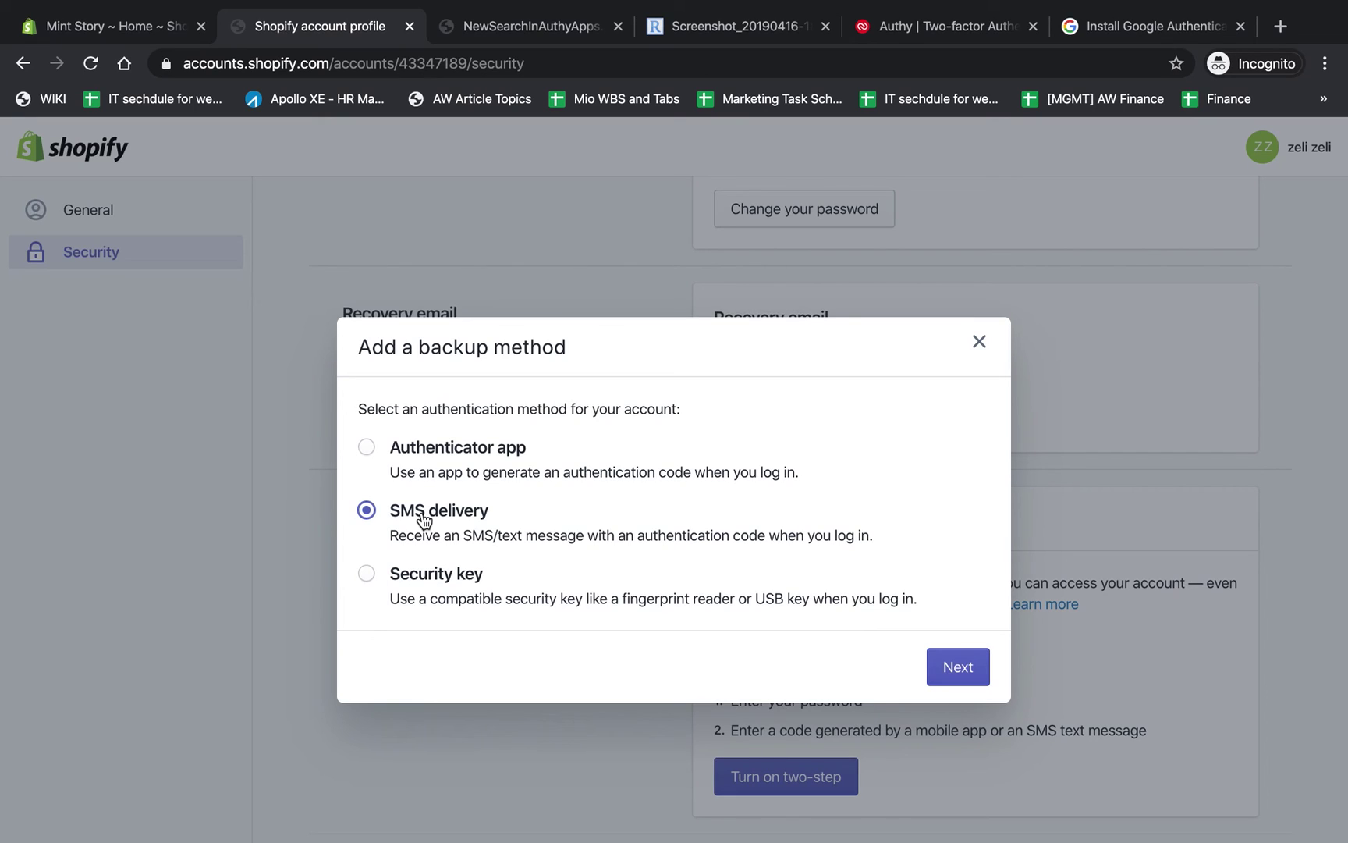
{"action": "left_click_drag", "start_coordinate": [424, 517], "coordinate": [482, 518]}
{"action": "left_click", "coordinate": [482, 518]}
{"action": "left_click", "coordinate": [459, 459]}
{"action": "left_click", "coordinate": [445, 512]}
Continue with SMS delivery, enter the account's mobile phone number, and send an authentication code
{"action": "left_click", "coordinate": [958, 669]}
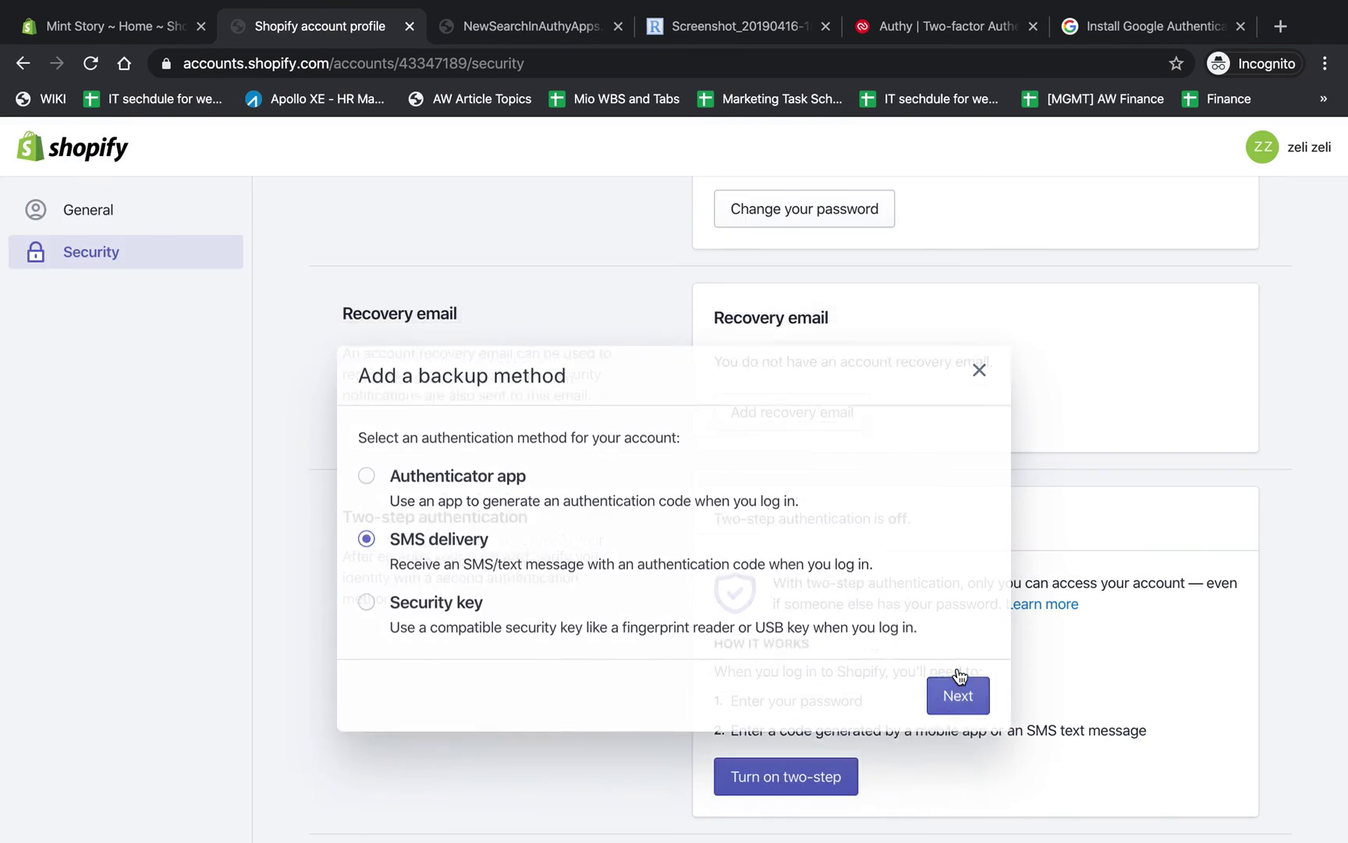
{"action": "left_click", "coordinate": [578, 610]}
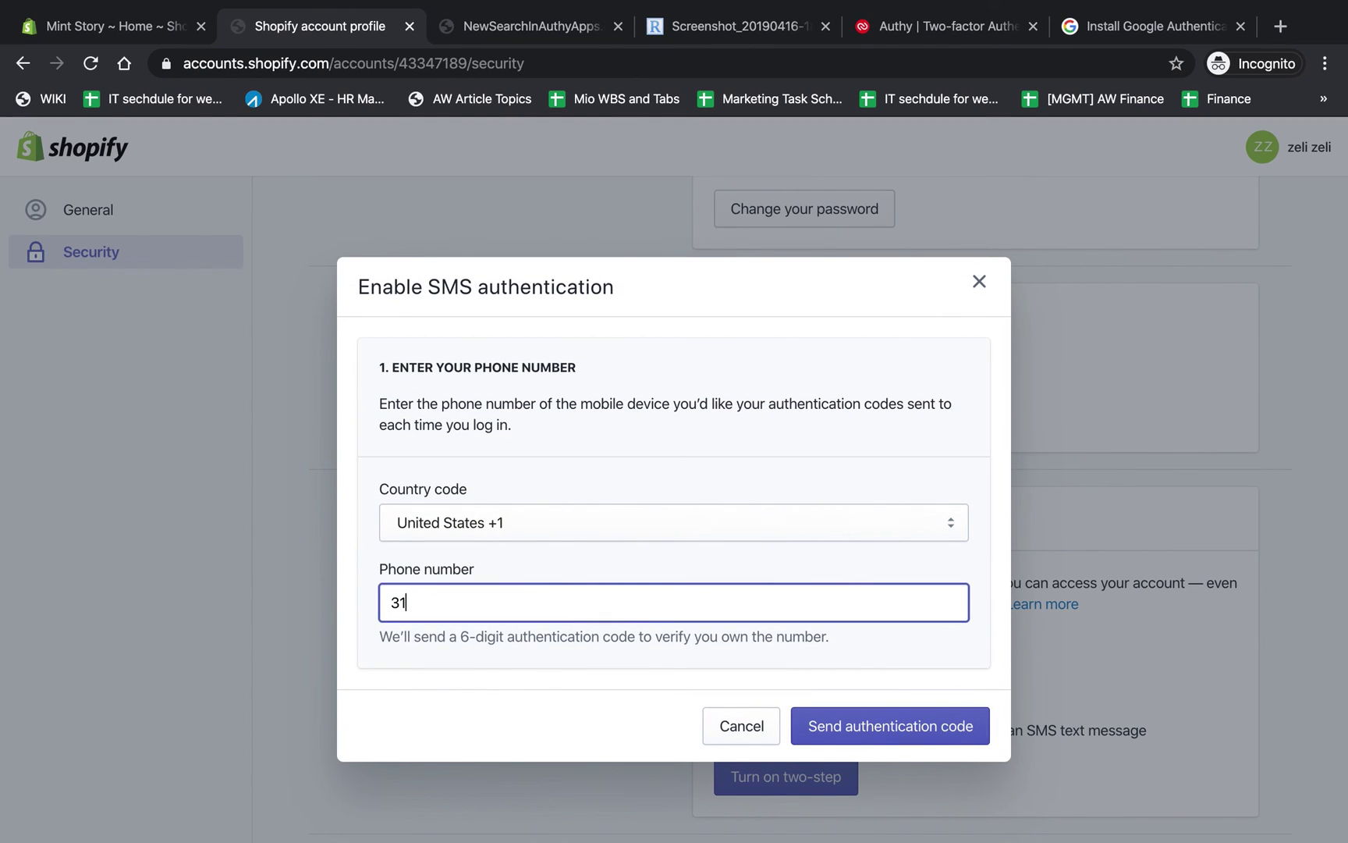
{"action": "left_click", "coordinate": [889, 723]}
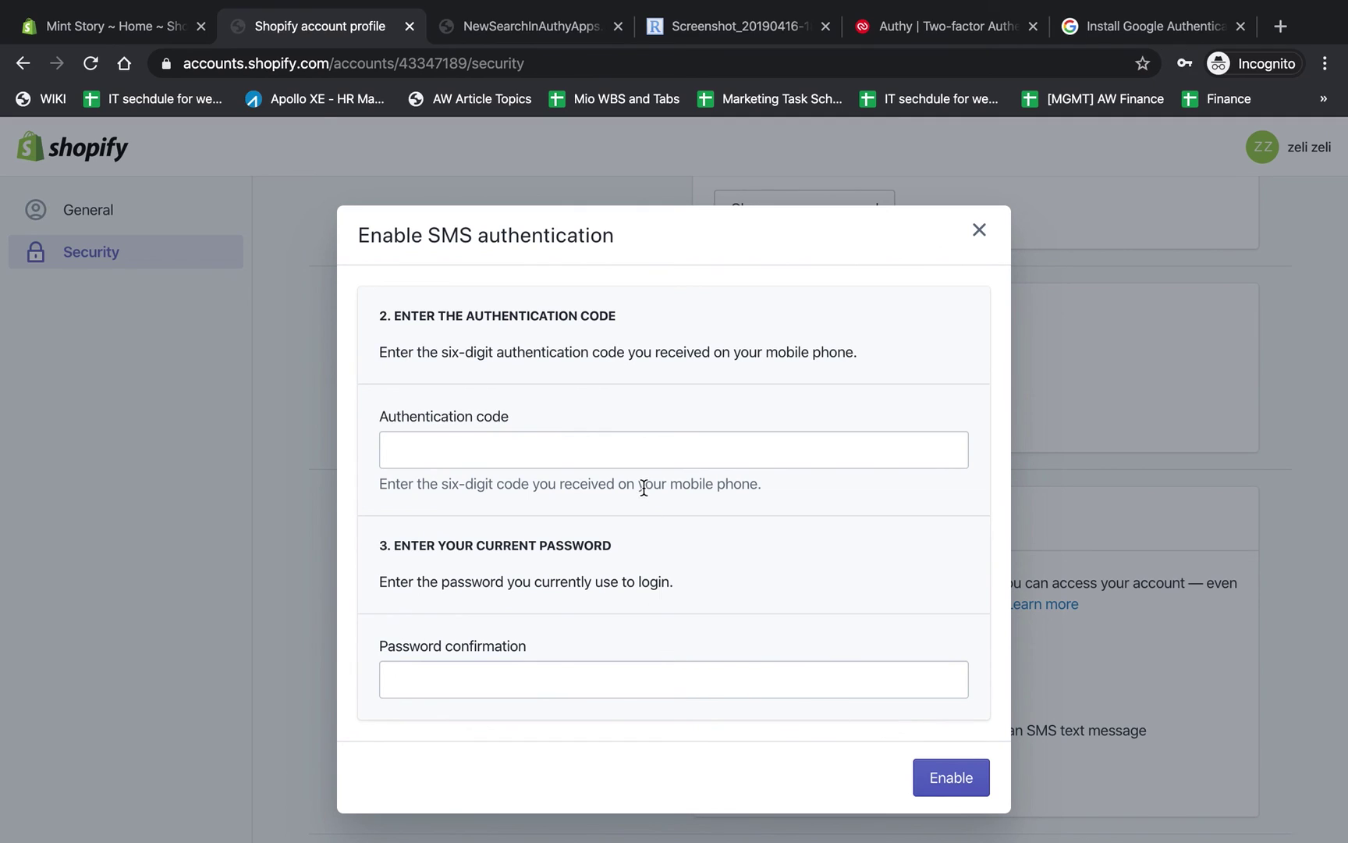
Fill in the account password and the texted verification code, then enable SMS two-step authentication
{"action": "left_click", "coordinate": [611, 679]}
{"action": "key", "text": "super+space"}
{"action": "left_click", "coordinate": [611, 678]}
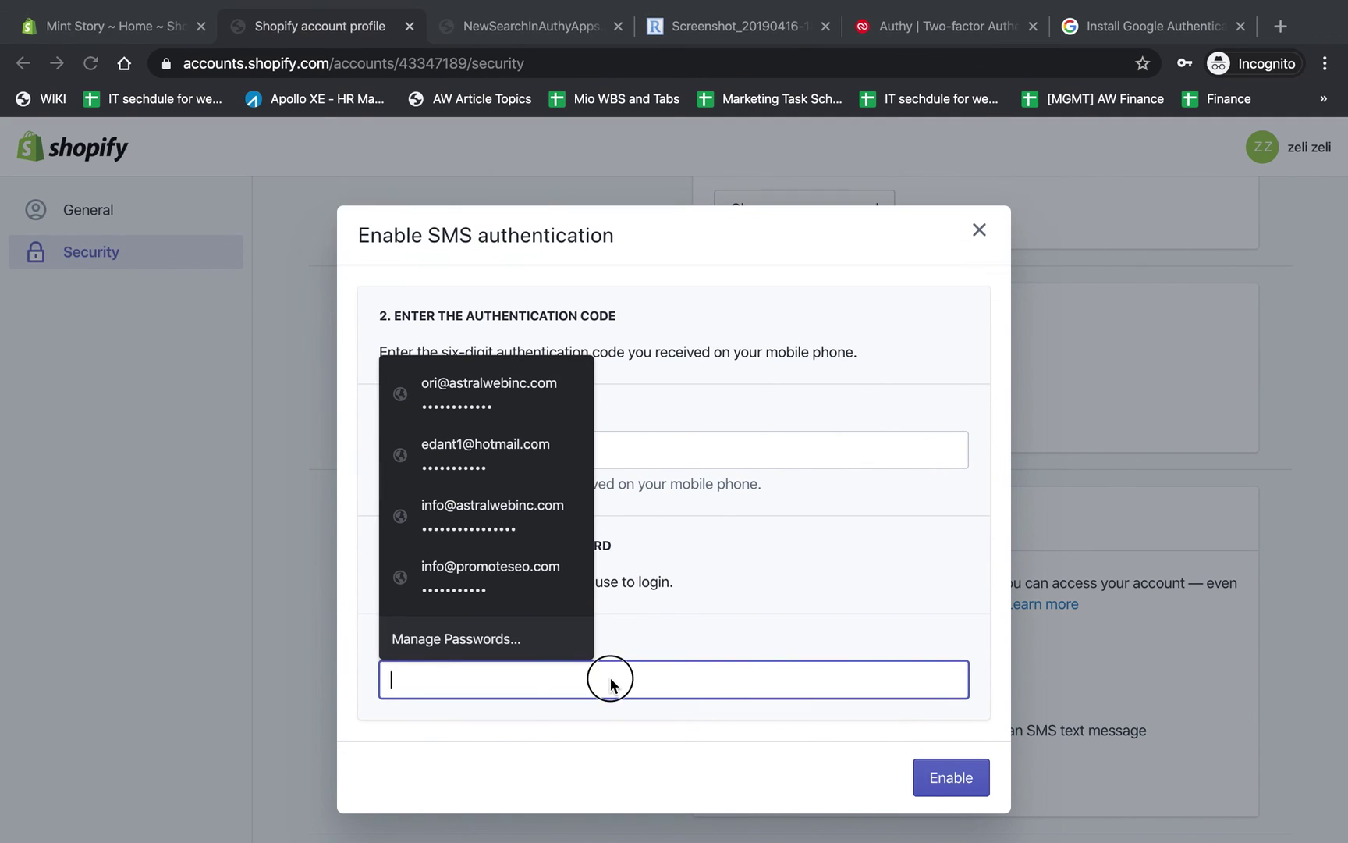
{"action": "key", "text": "super+v"}
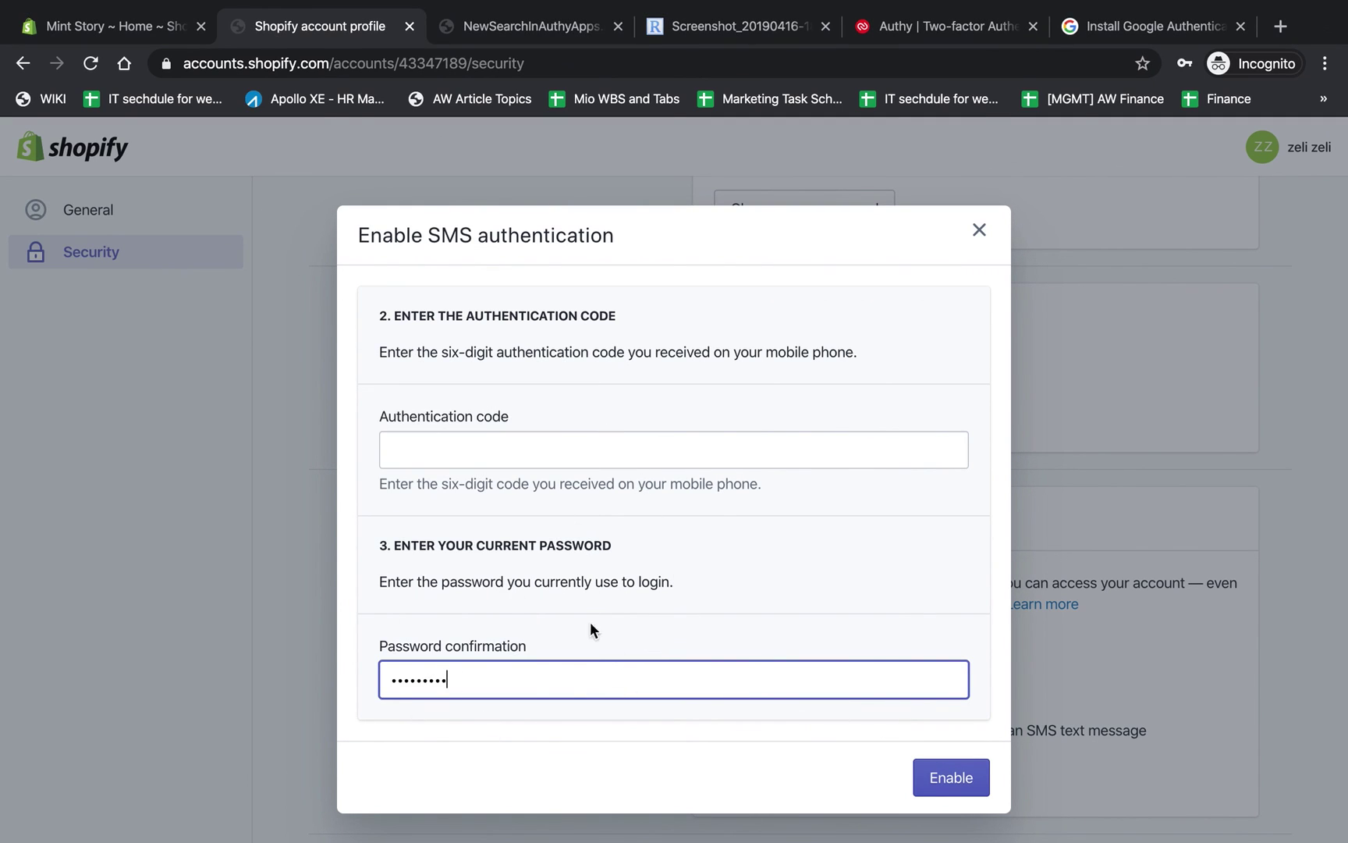
{"action": "left_click", "coordinate": [533, 451]}
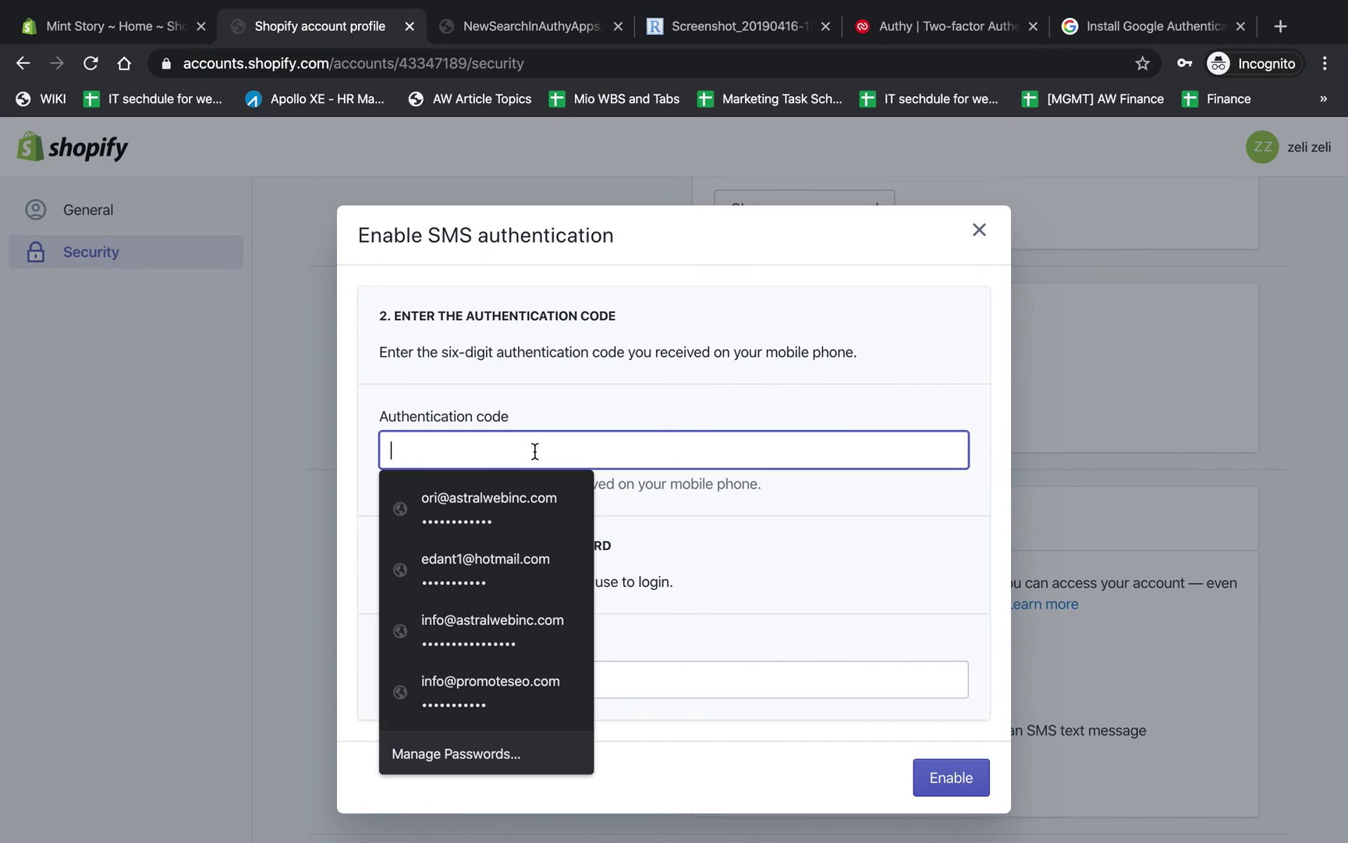
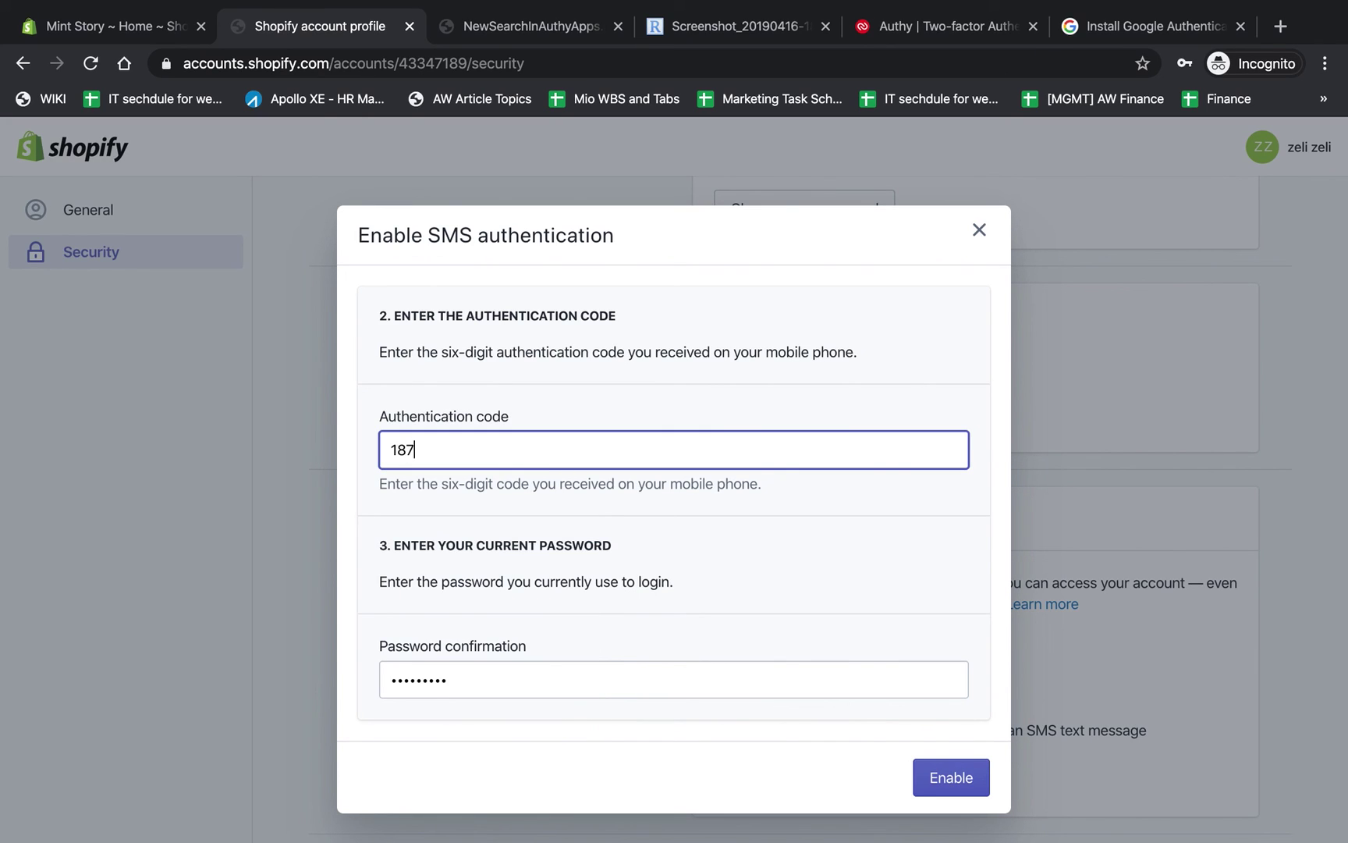
{"action": "left_click", "coordinate": [952, 778]}
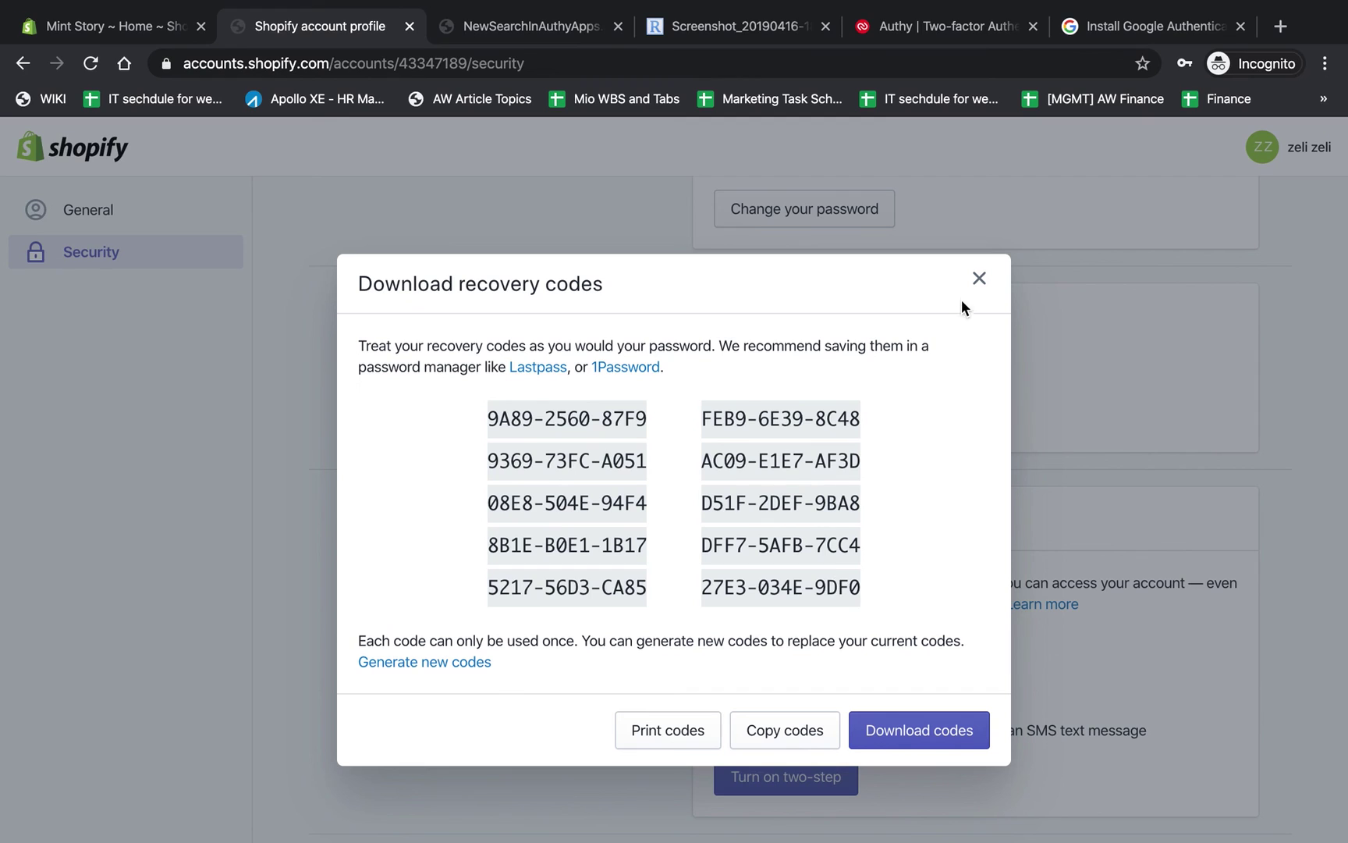
Dismiss the recovery codes and log out of the Shopify account
{"action": "left_click", "coordinate": [978, 278]}
{"action": "left_click", "coordinate": [1297, 147]}
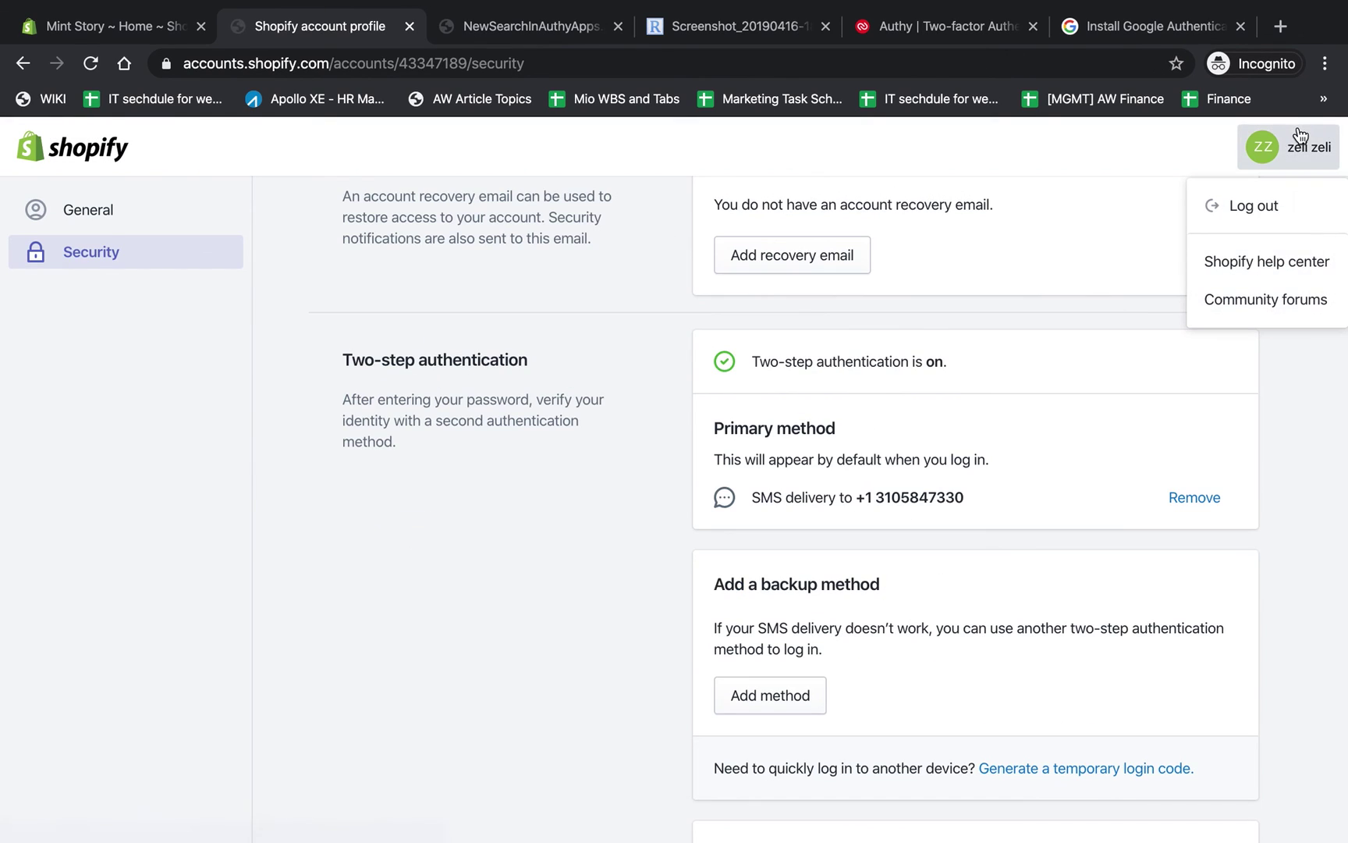
{"action": "left_click", "coordinate": [1190, 231]}
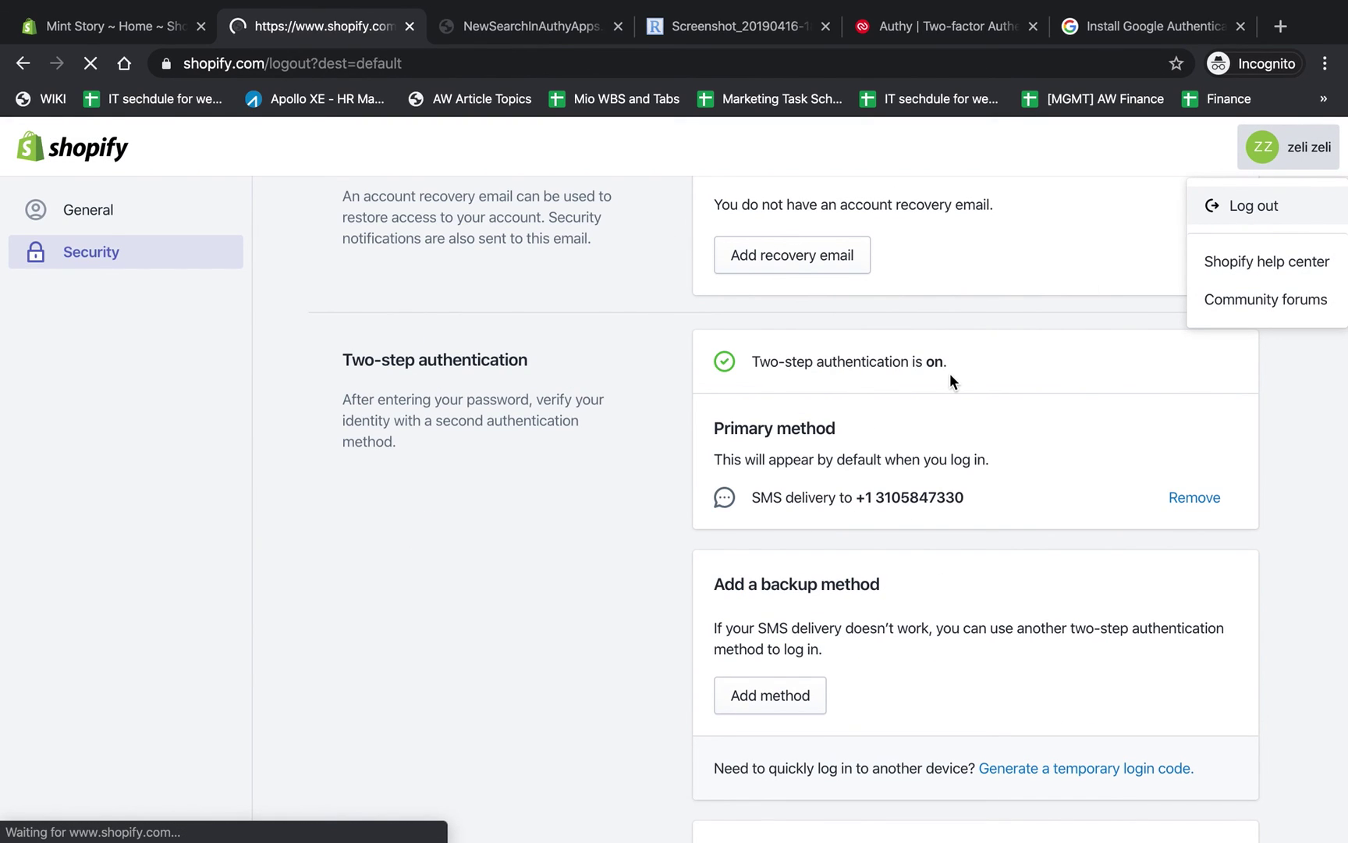